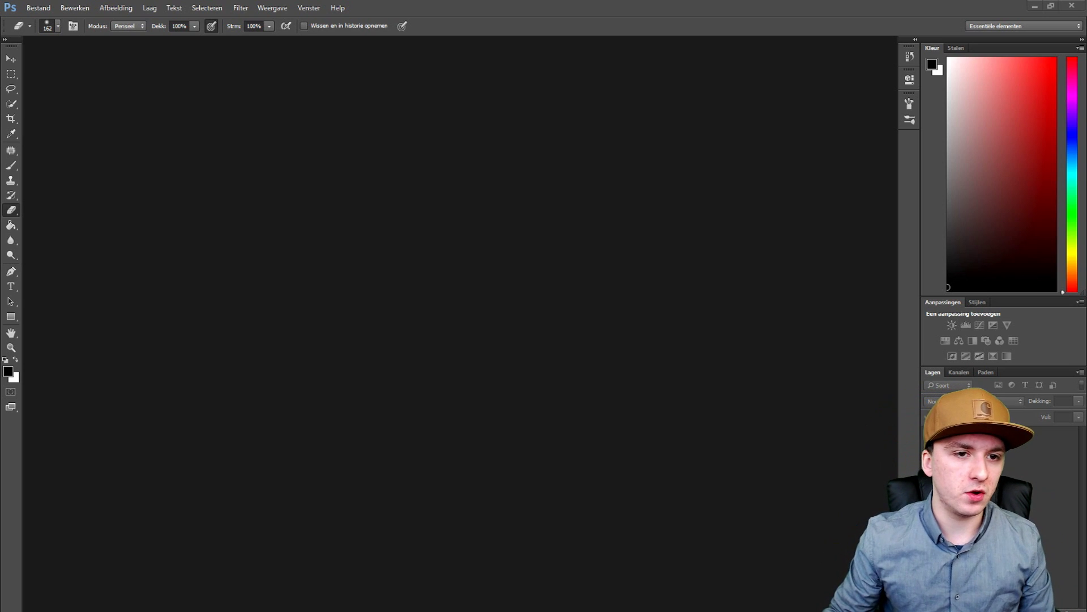
- Create a new blank white document of 1920 x 1080 pixels from File > New
{"action": "left_click", "coordinate": [39, 9]}
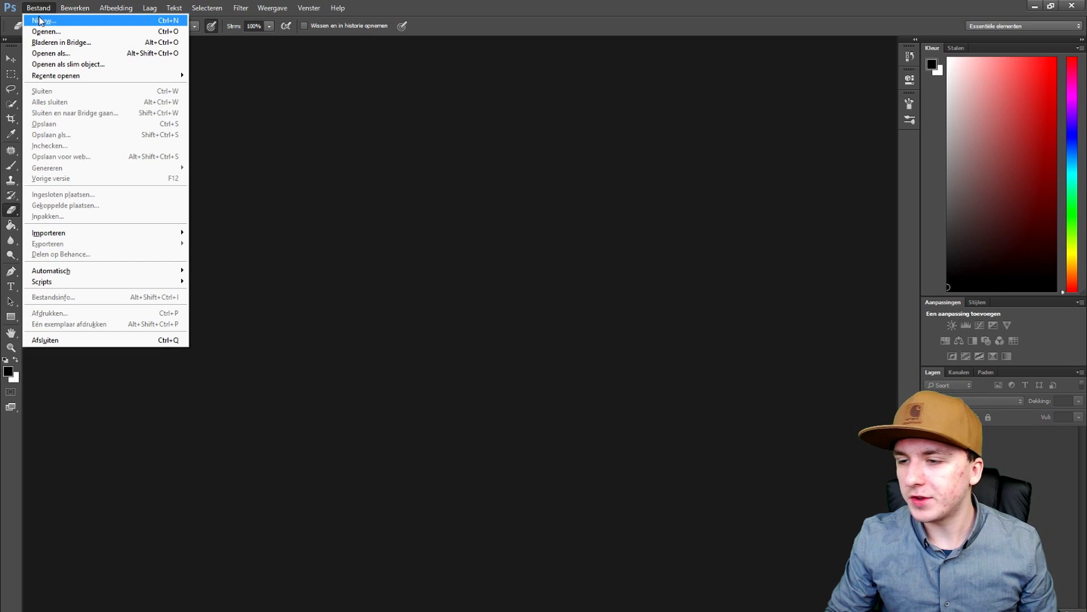
{"action": "left_click", "coordinate": [109, 54]}
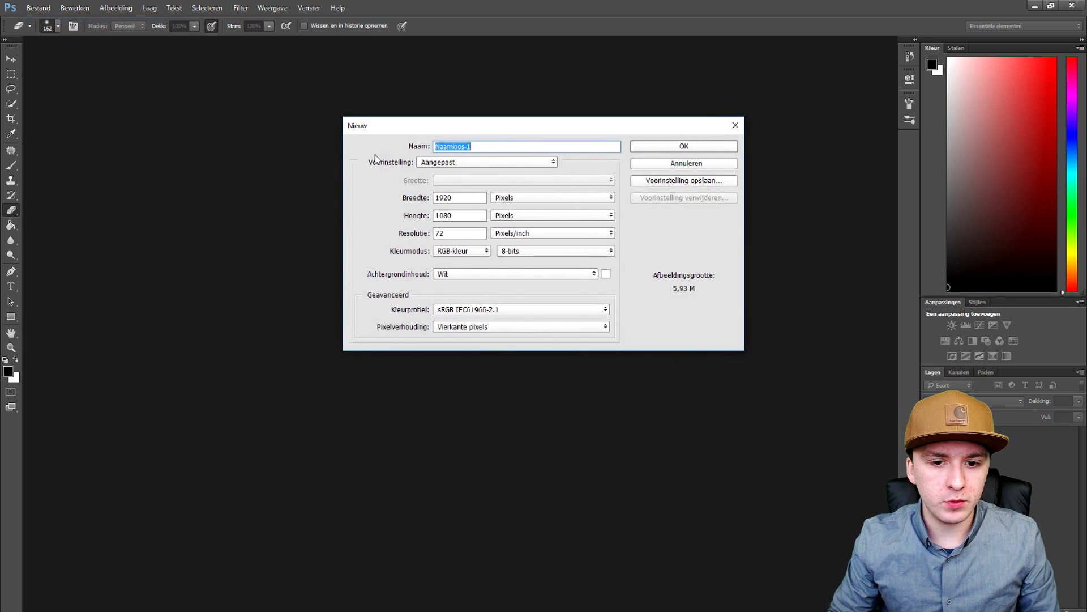
{"action": "left_click", "coordinate": [473, 198]}
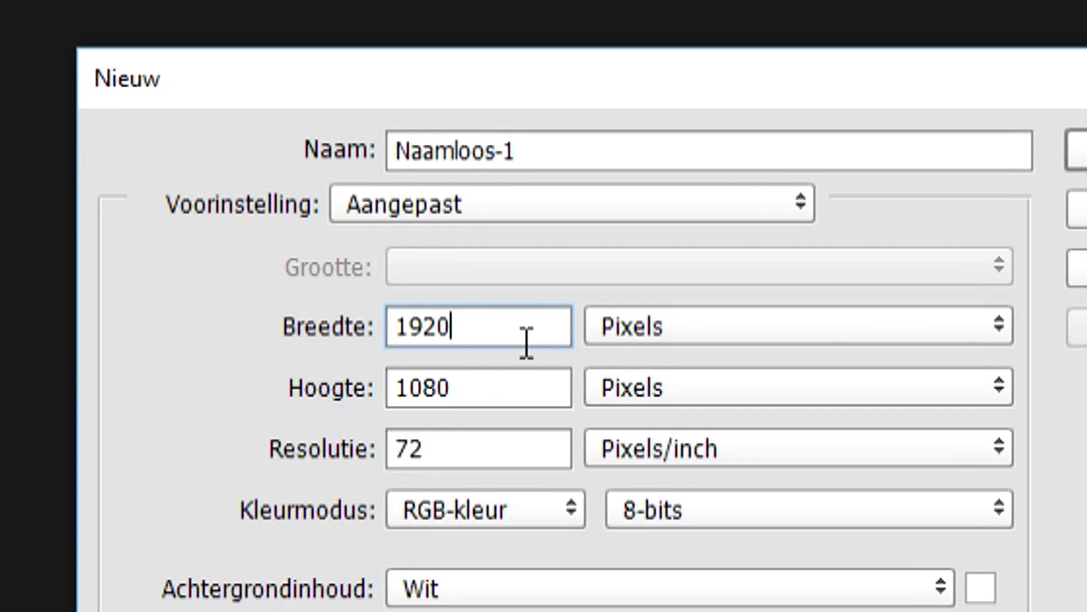
{"action": "left_click", "coordinate": [522, 394]}
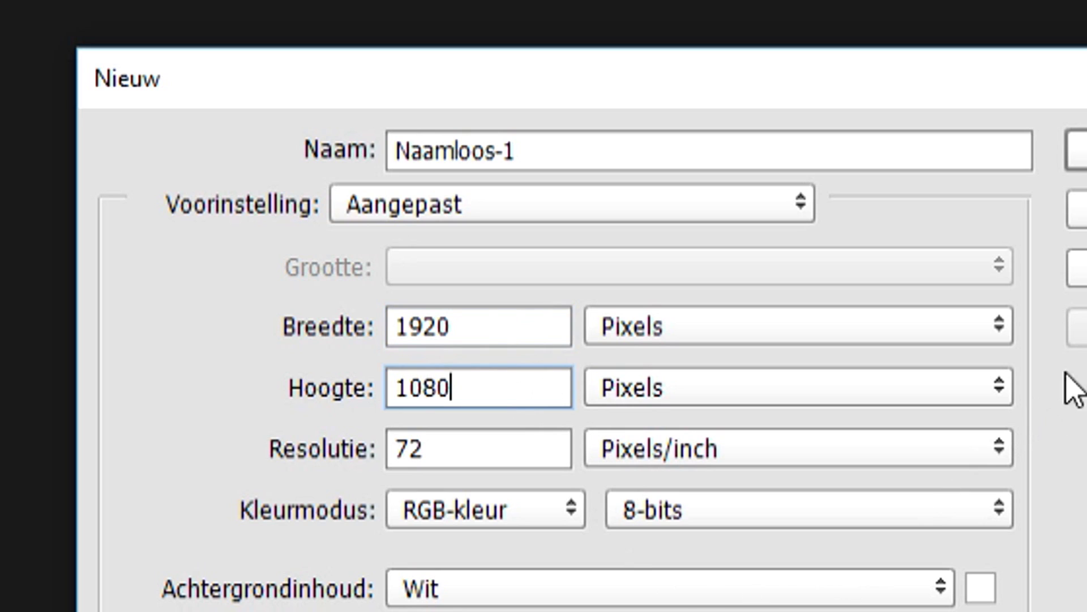
{"action": "left_click", "coordinate": [1077, 150]}
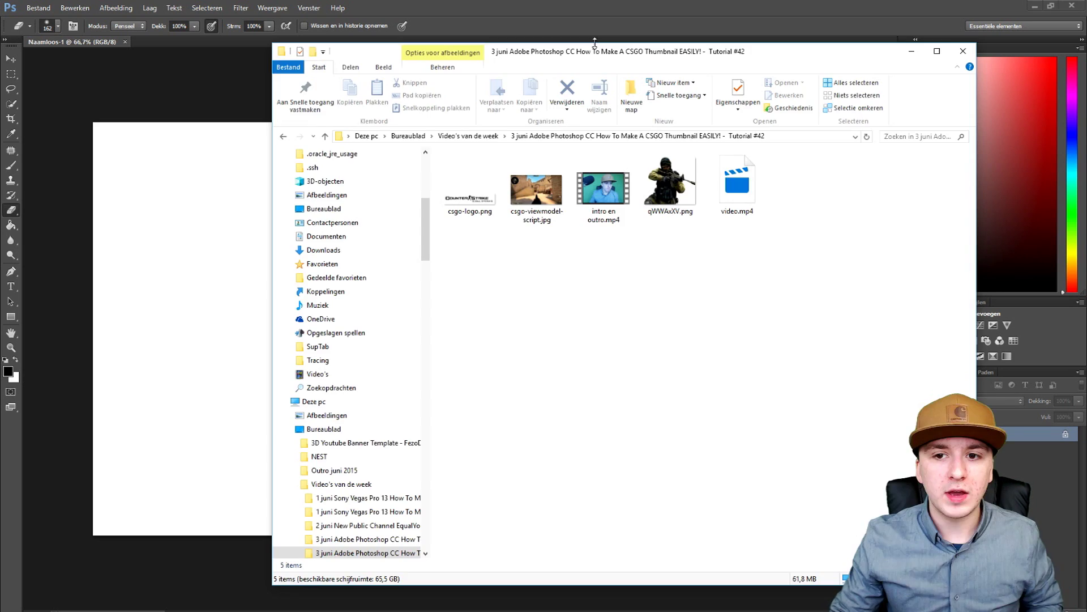
- Place csgo-viewmodel-script.jpg on the canvas and scale it to cover the full 1920x1080 area
{"action": "left_click_drag", "start_coordinate": [593, 44], "coordinate": [714, 38]}
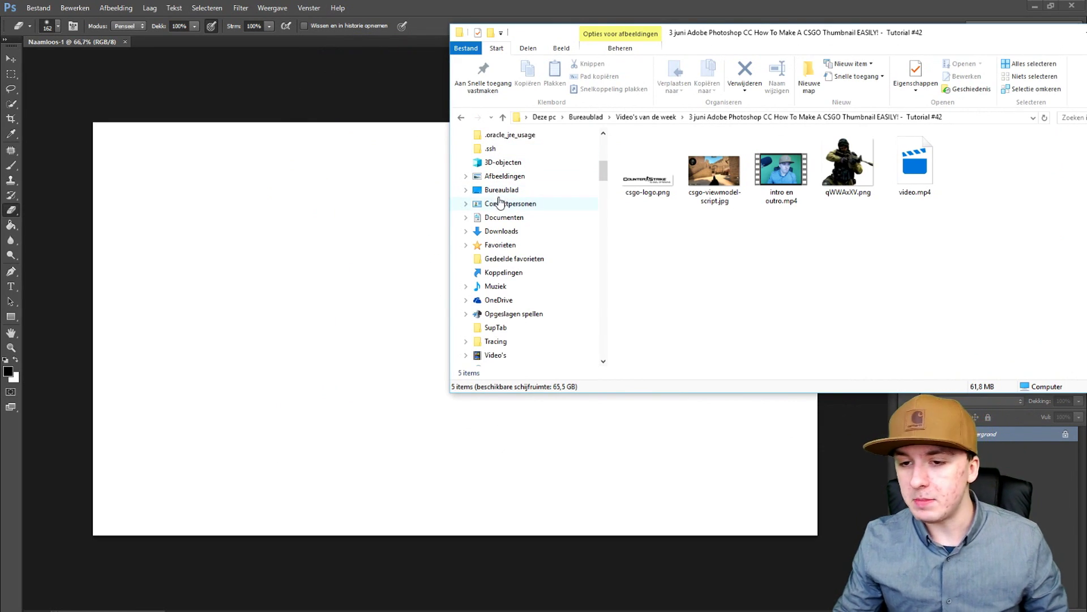
{"action": "left_click_drag", "start_coordinate": [714, 170], "coordinate": [265, 226]}
{"action": "left_click_drag", "start_coordinate": [414, 298], "coordinate": [289, 226]}
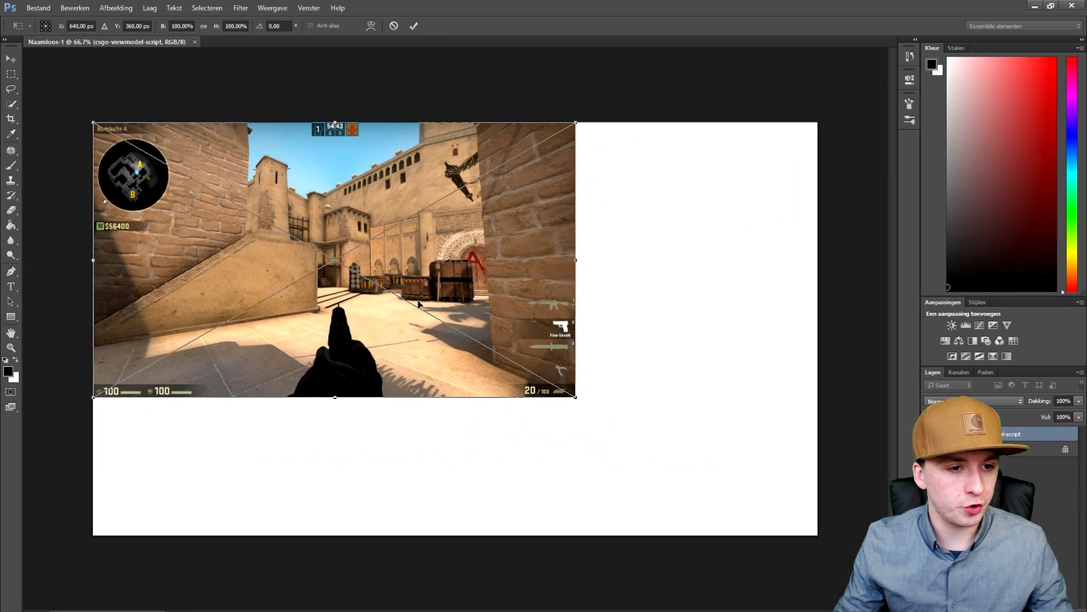
{"action": "left_click_drag", "start_coordinate": [578, 398], "coordinate": [818, 535]}
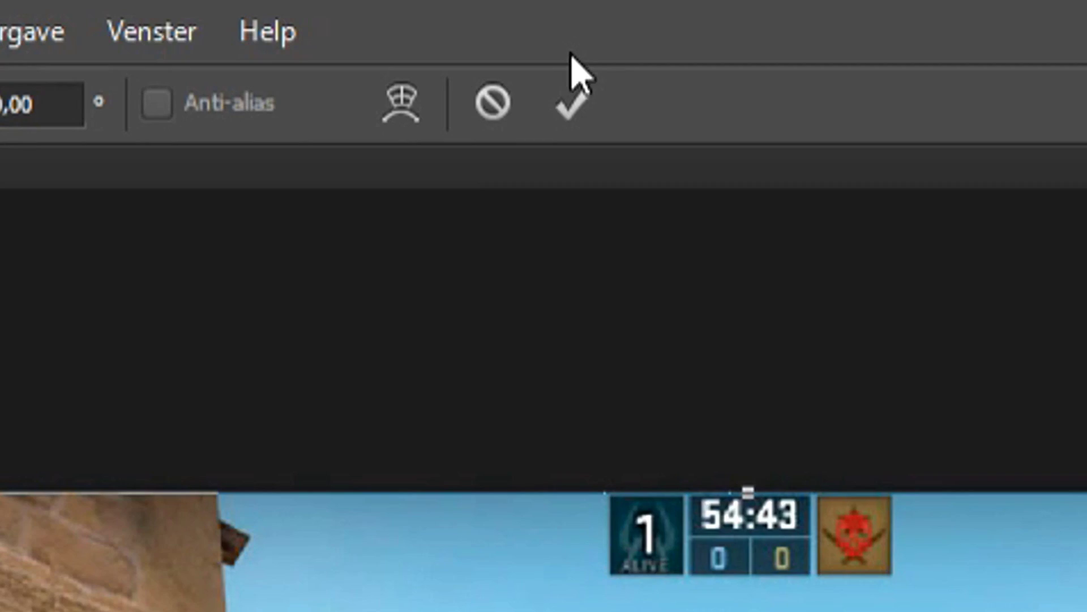
{"action": "left_click", "coordinate": [572, 101]}
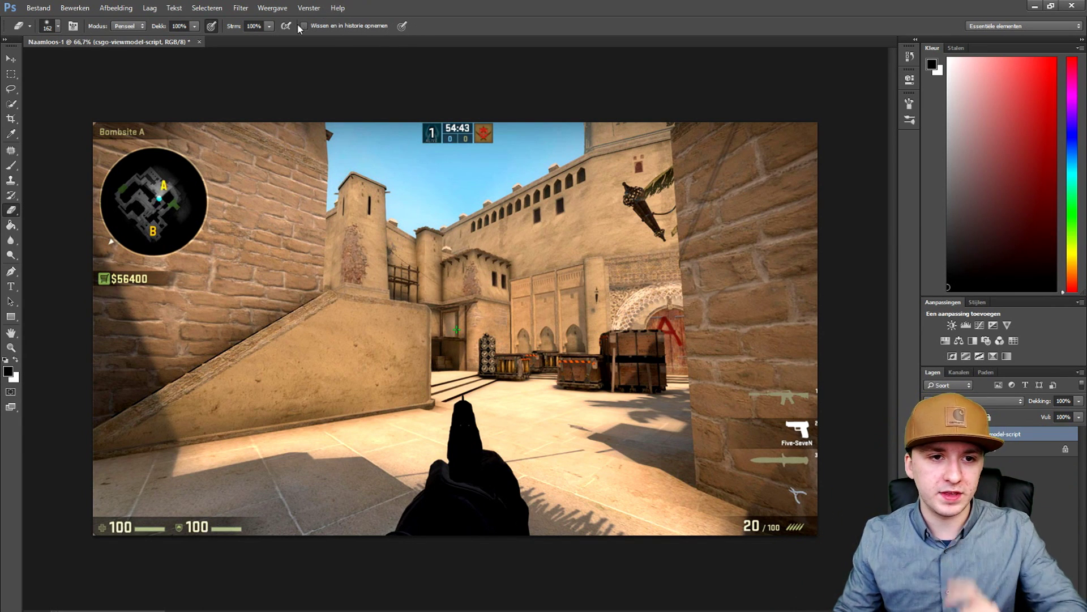
- Apply a Gaussian blur smart filter with radius 33,2 pixels to the screenshot layer
{"action": "left_click", "coordinate": [276, 72]}
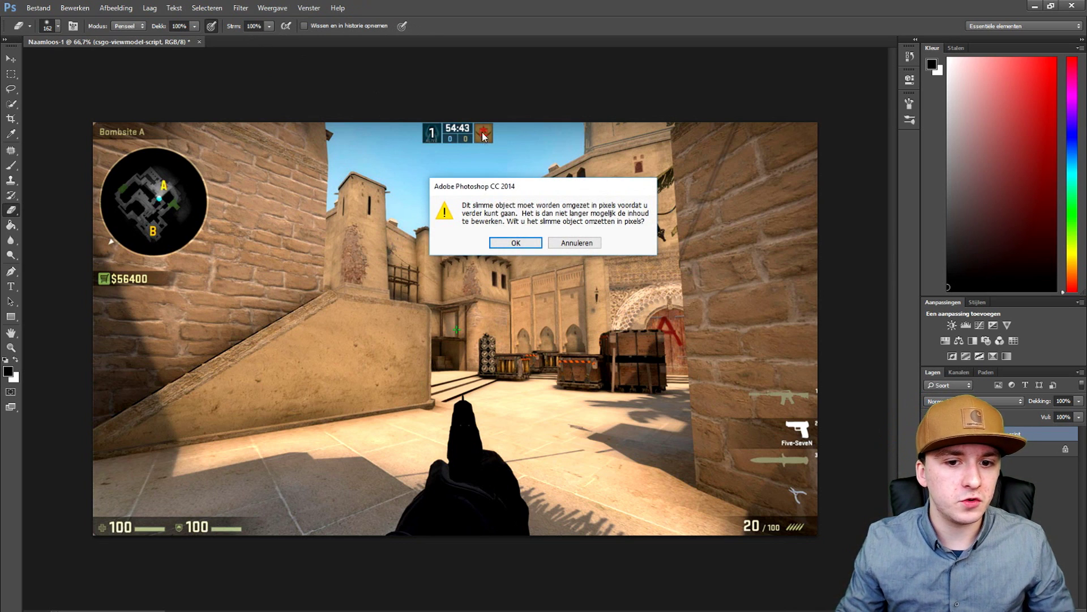
{"action": "key", "text": "Escape"}
{"action": "left_click", "coordinate": [241, 8]}
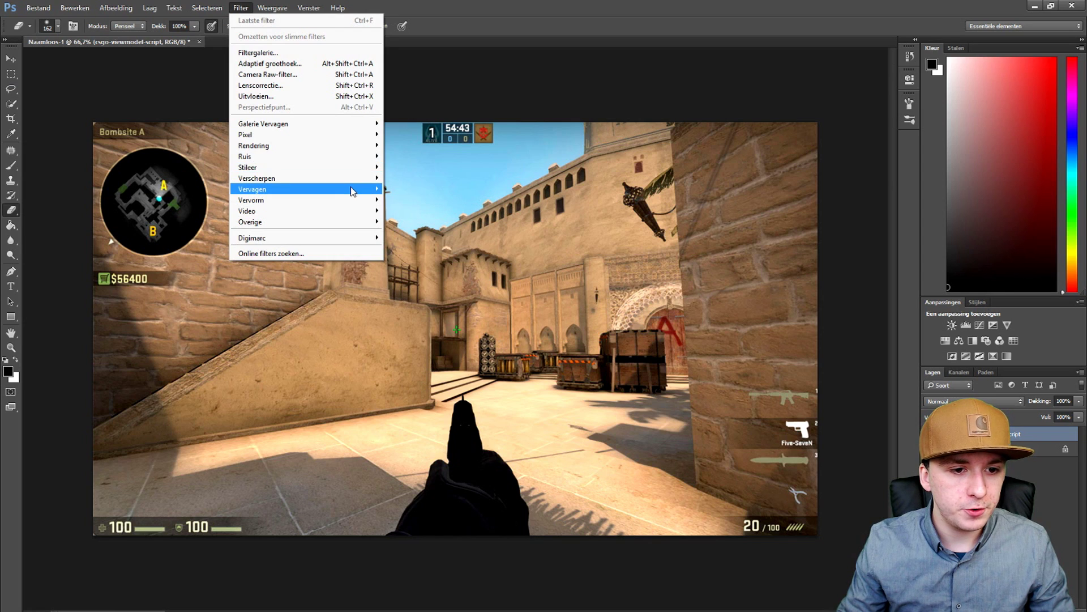
{"action": "mouse_move", "coordinate": [658, 409]}
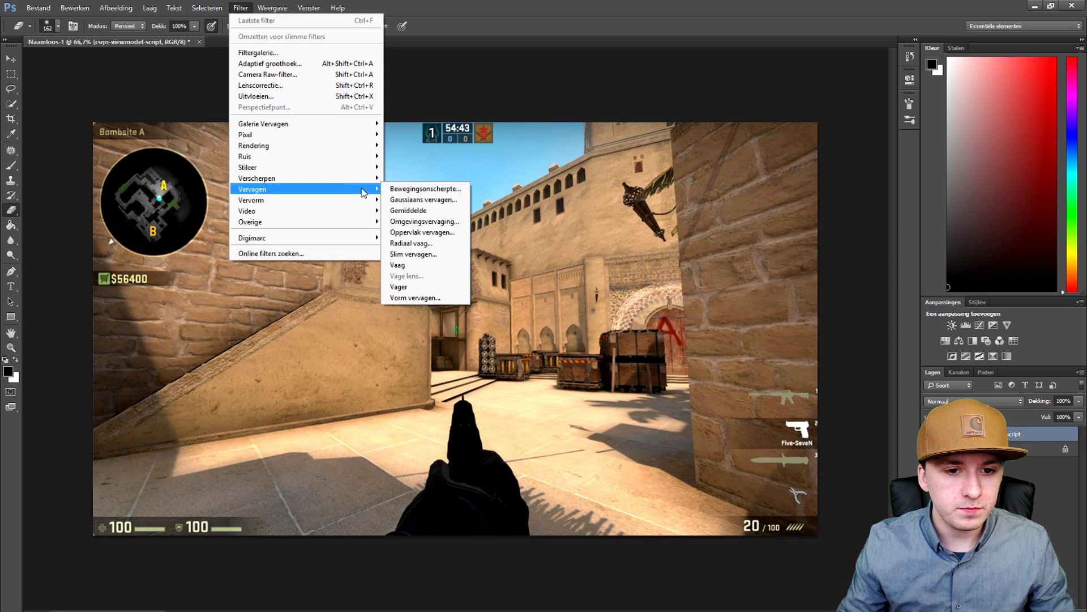
{"action": "left_click", "coordinate": [415, 202]}
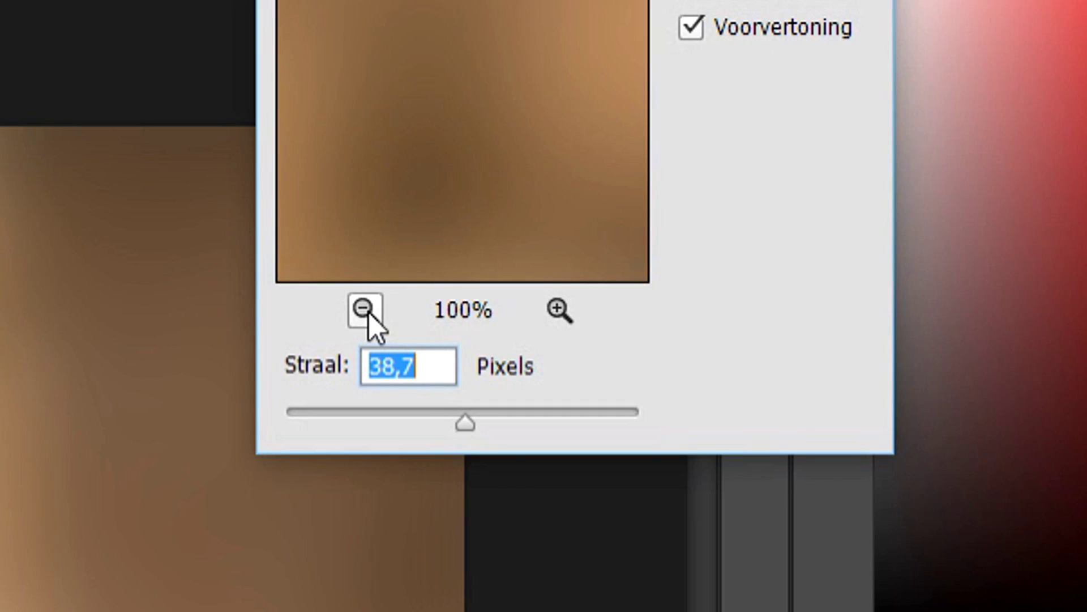
{"action": "mouse_move", "coordinate": [457, 419]}
{"action": "left_mouse_down"}
{"action": "mouse_move", "coordinate": [397, 420]}
{"action": "mouse_move", "coordinate": [443, 417]}
{"action": "left_mouse_up"}
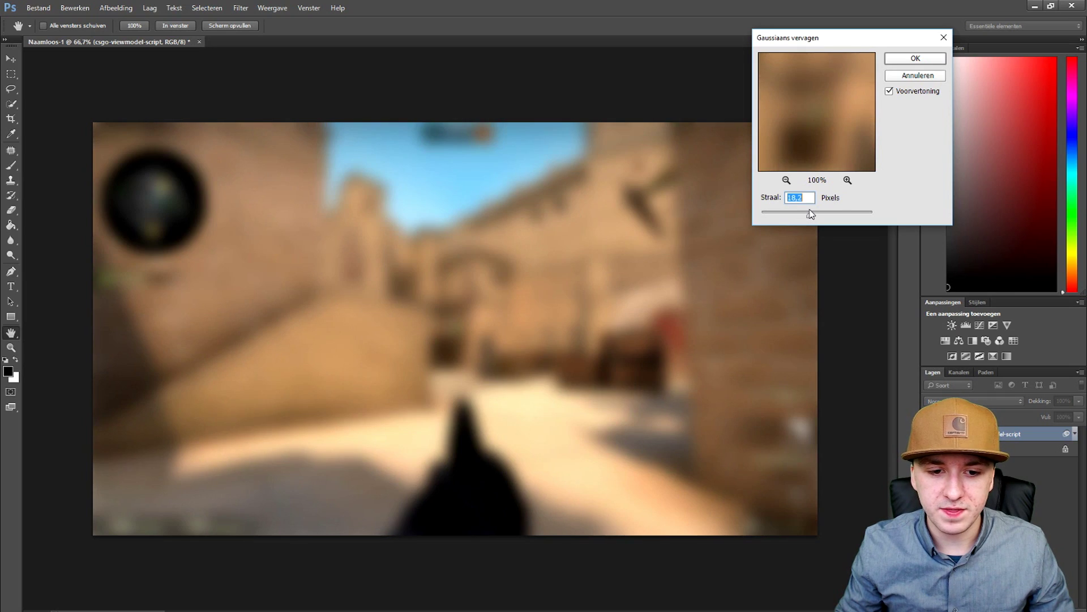
{"action": "left_click_drag", "start_coordinate": [811, 214], "coordinate": [817, 212]}
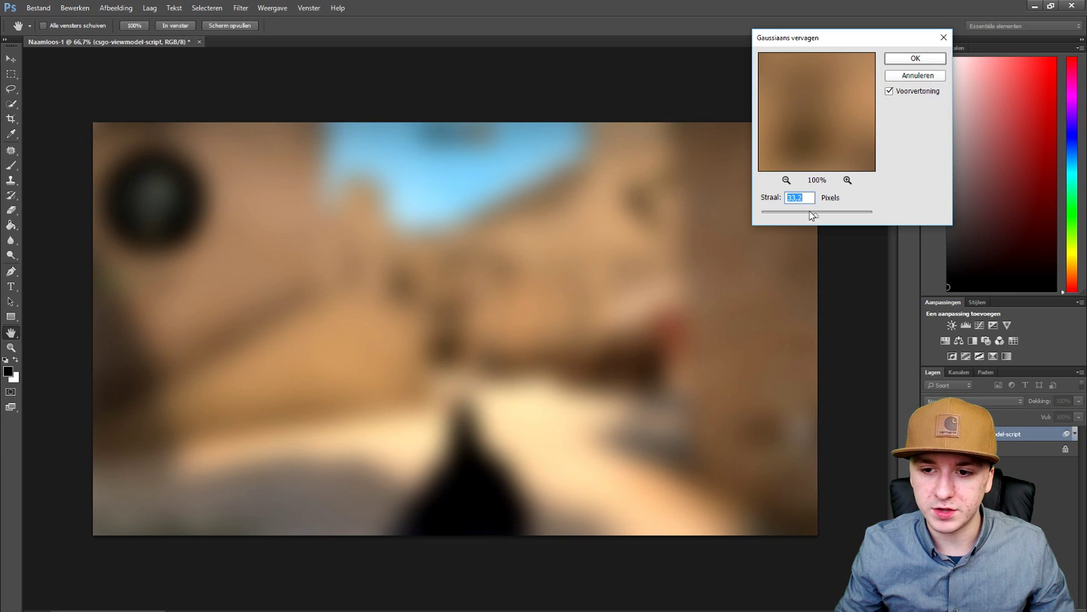
{"action": "left_click", "coordinate": [899, 60]}
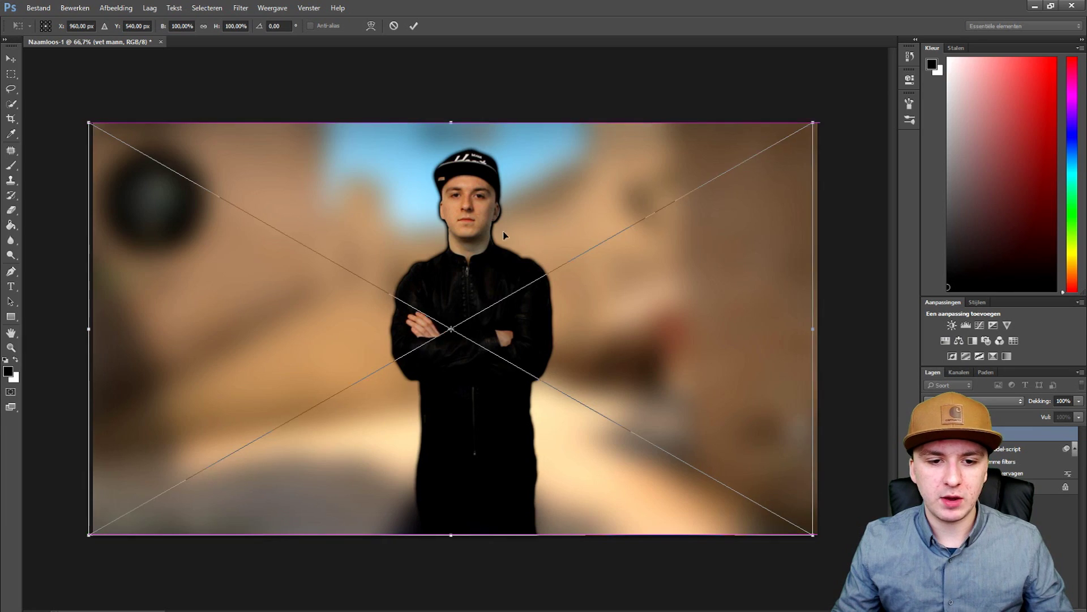
- Enlarge the person cutout to about 158% and position it at the lower left
{"action": "left_click_drag", "start_coordinate": [616, 163], "coordinate": [362, 299]}
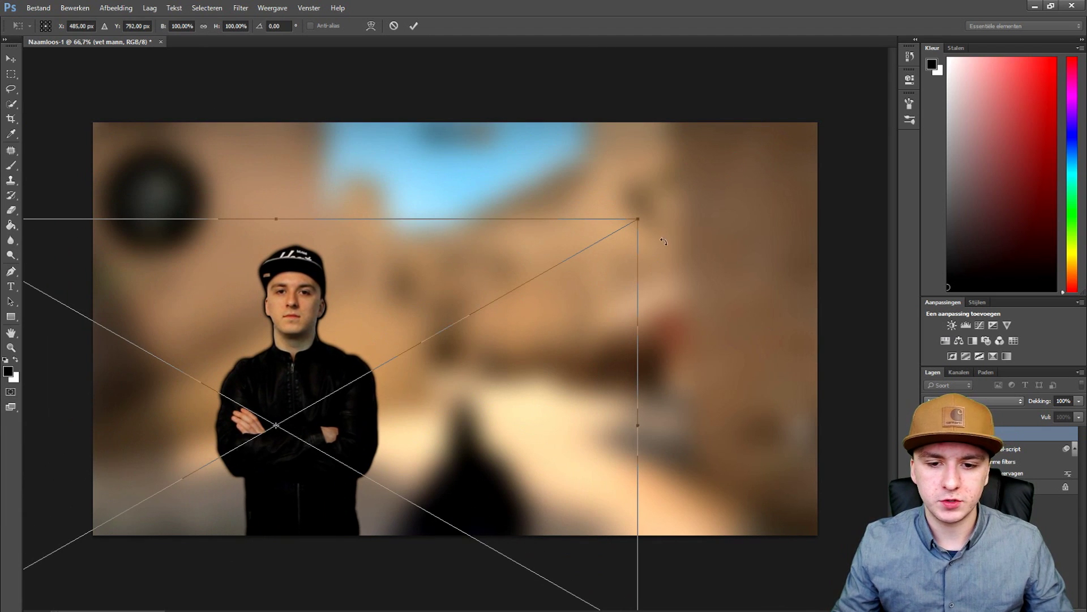
{"action": "left_click_drag", "start_coordinate": [636, 223], "coordinate": [1057, 3]}
{"action": "left_click_drag", "start_coordinate": [736, 142], "coordinate": [488, 231]}
{"action": "key", "text": "Return"}
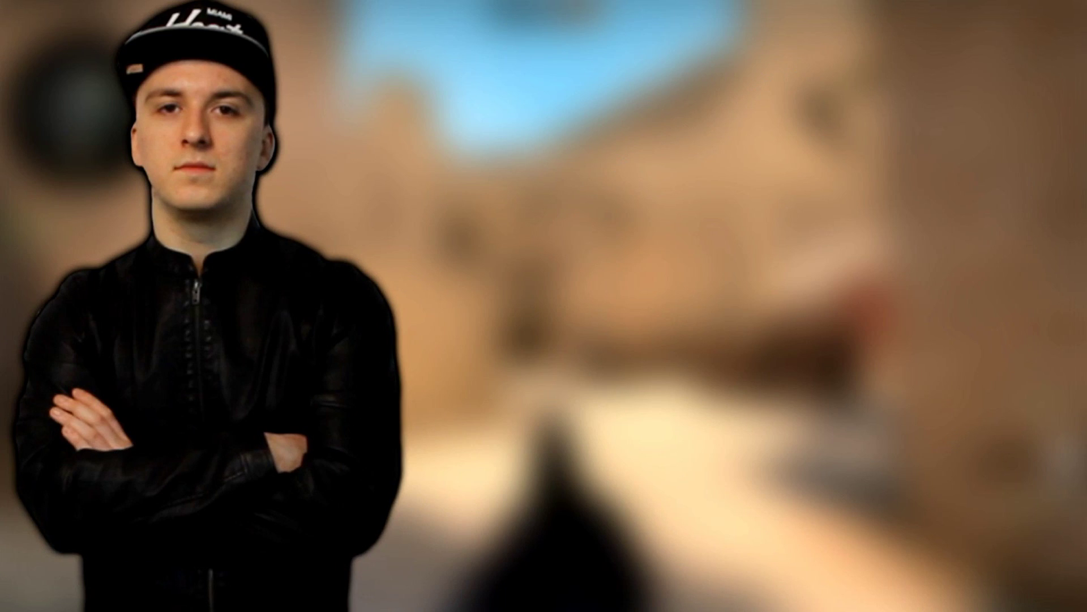
{"action": "left_click_drag", "start_coordinate": [257, 185], "coordinate": [267, 207]}
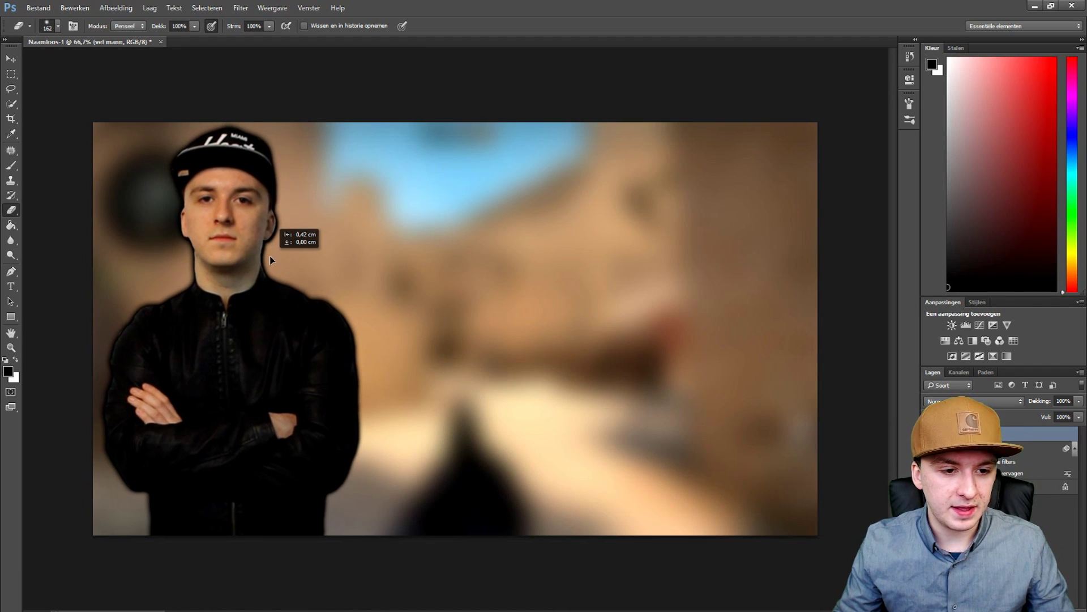
{"action": "left_click_drag", "start_coordinate": [271, 260], "coordinate": [273, 257]}
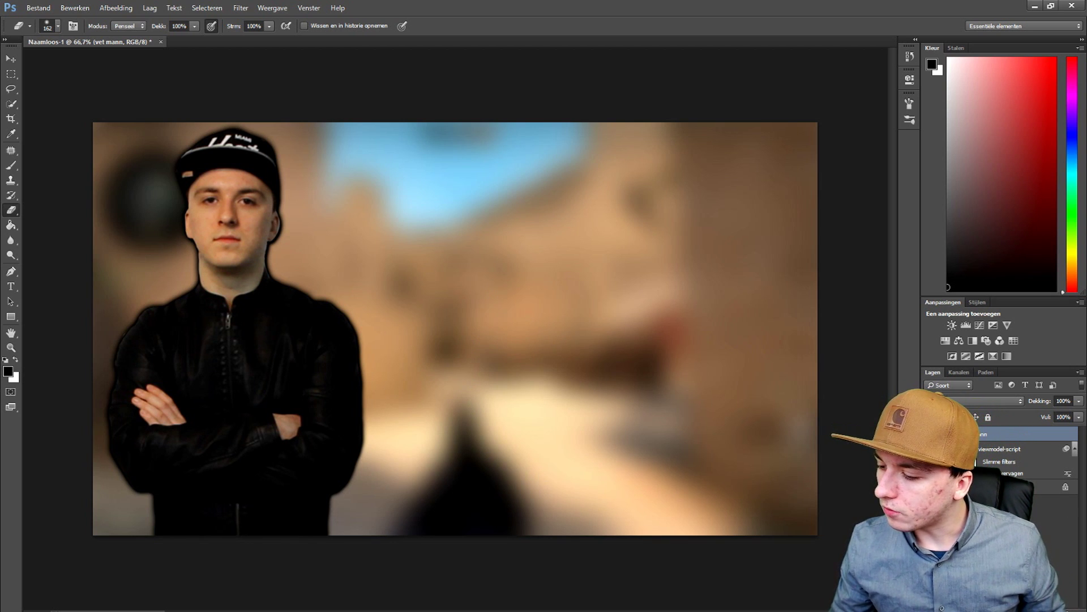
{"action": "key", "text": "alt+Tab"}
- Browse to the CSGO thumbnail tutorial folder and place qWWAxXV.png on the canvas
{"action": "key", "text": "alt+Up"}
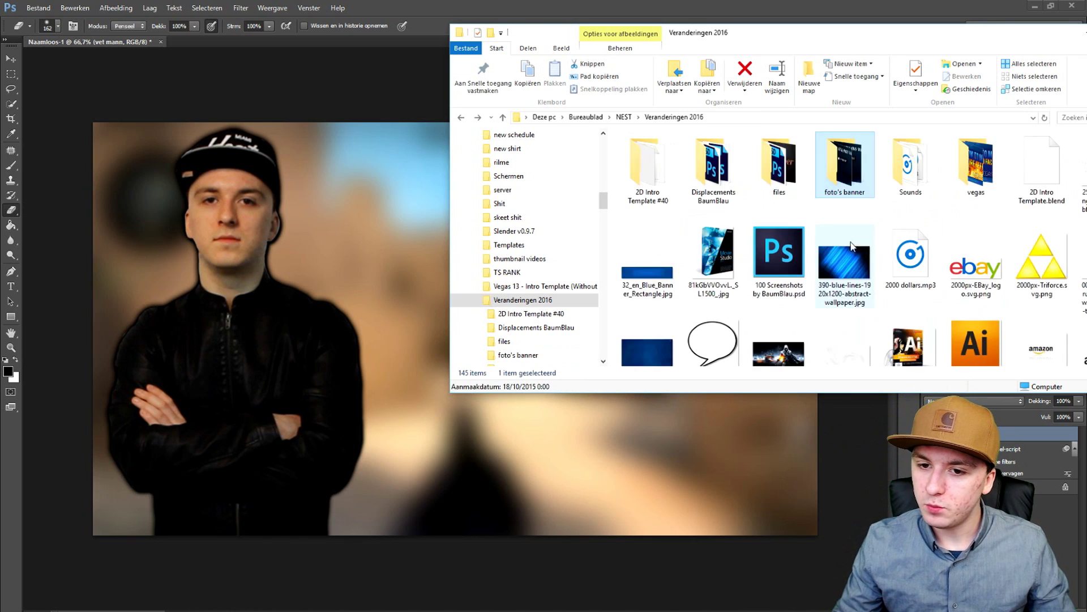
{"action": "key", "text": "alt+Up"}
{"action": "key", "text": "alt+Up"}
{"action": "double_click", "coordinate": [758, 195]}
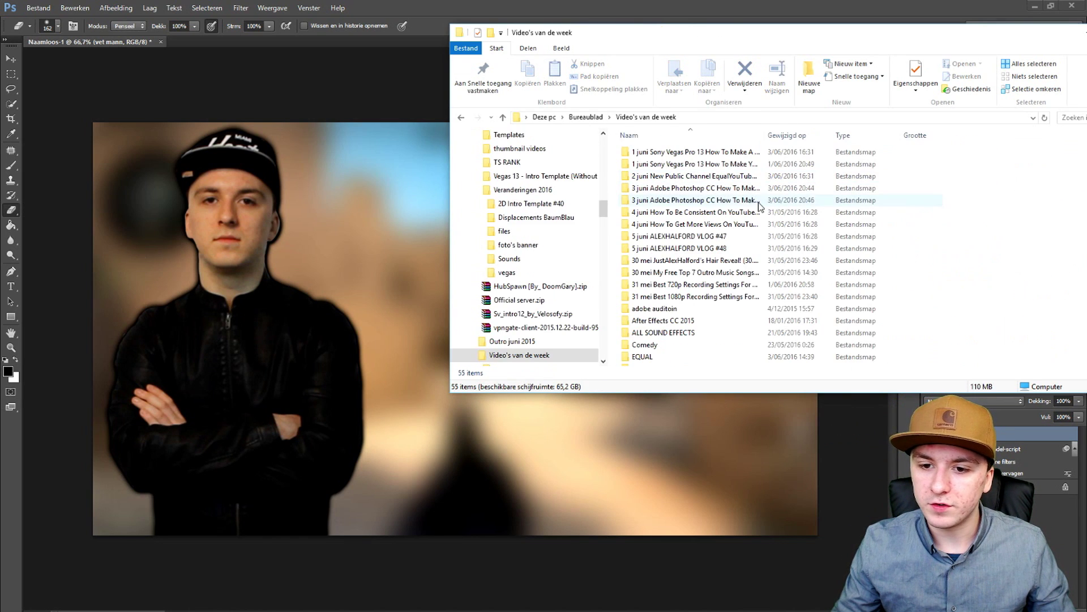
{"action": "double_click", "coordinate": [745, 201]}
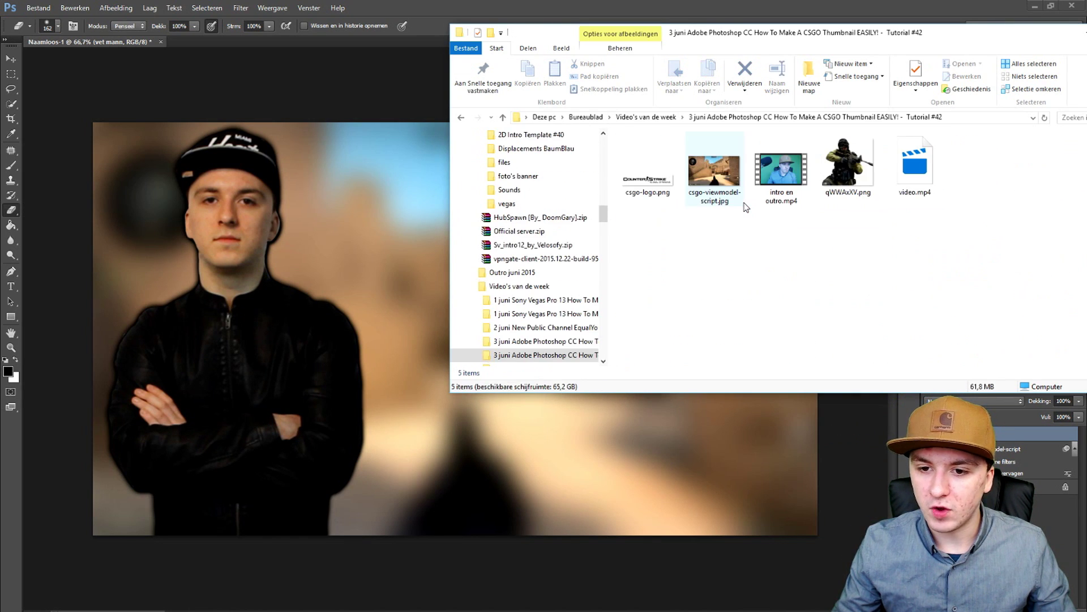
{"action": "key", "text": "alt+Up"}
{"action": "double_click", "coordinate": [738, 201]}
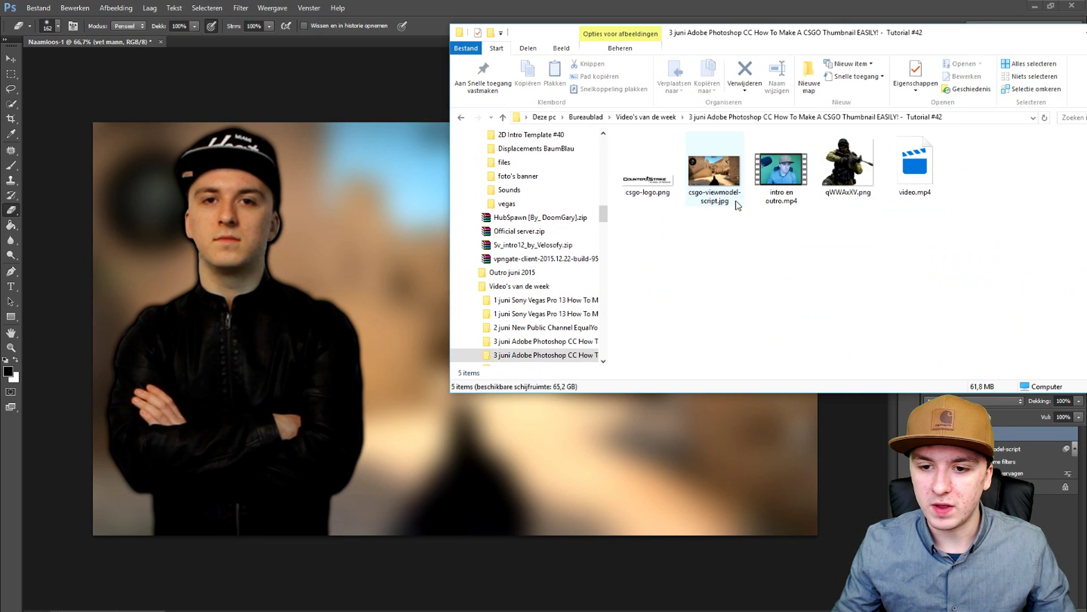
{"action": "left_click_drag", "start_coordinate": [852, 193], "coordinate": [369, 250]}
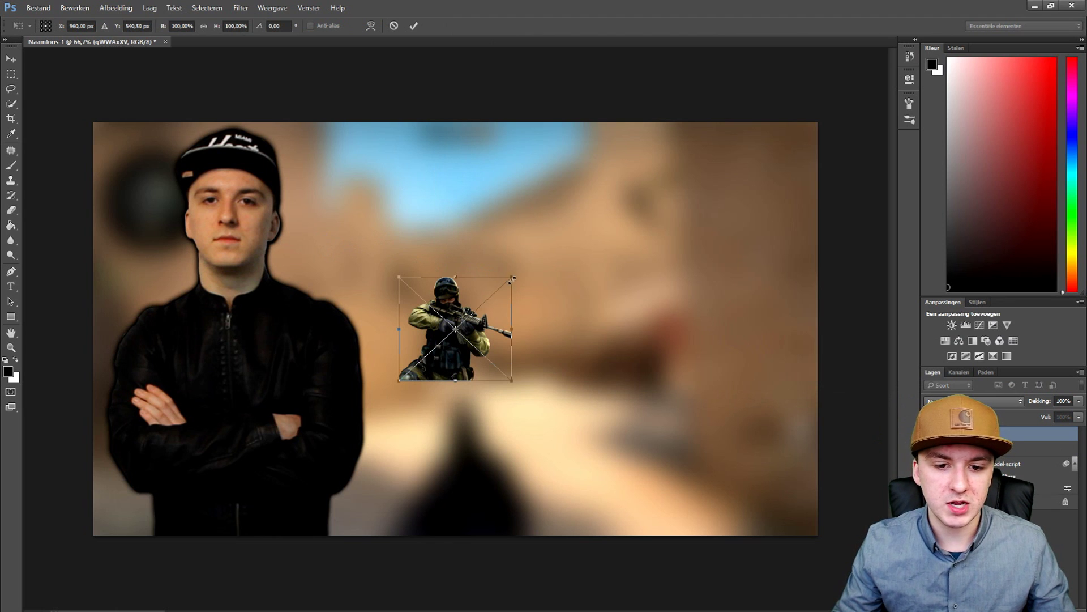
- Enlarge the soldier, move its layer below vet mann, and shift it left behind the person
{"action": "left_click_drag", "start_coordinate": [512, 277], "coordinate": [749, 58]}
{"action": "left_click_drag", "start_coordinate": [999, 0], "coordinate": [1086, 0]}
{"action": "left_click_drag", "start_coordinate": [883, 56], "coordinate": [631, 223]}
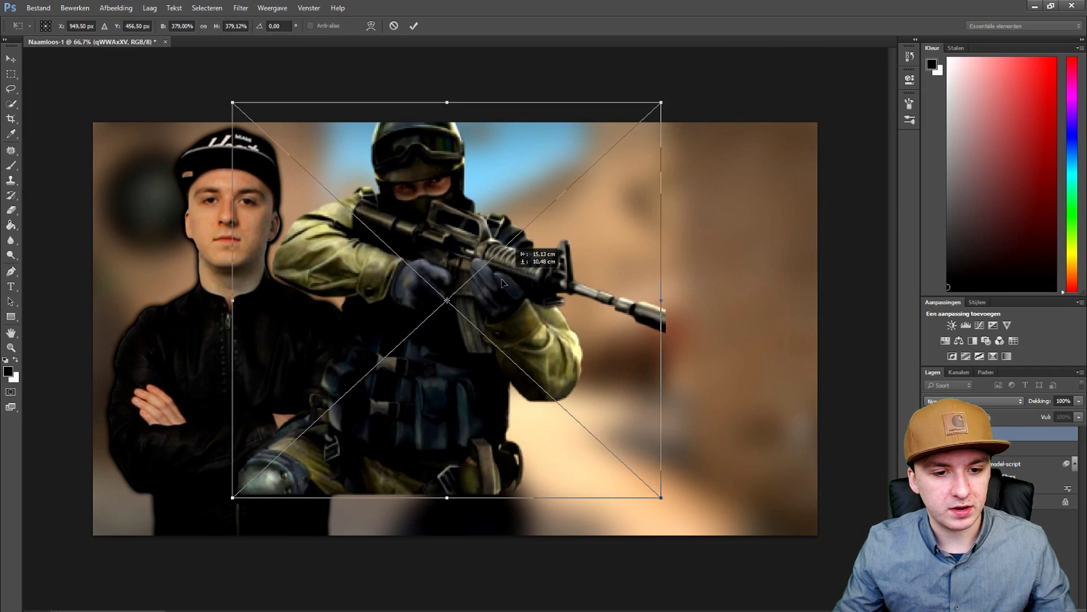
{"action": "left_click_drag", "start_coordinate": [503, 281], "coordinate": [482, 316]}
{"action": "left_click", "coordinate": [414, 25]}
{"action": "key", "text": "e"}
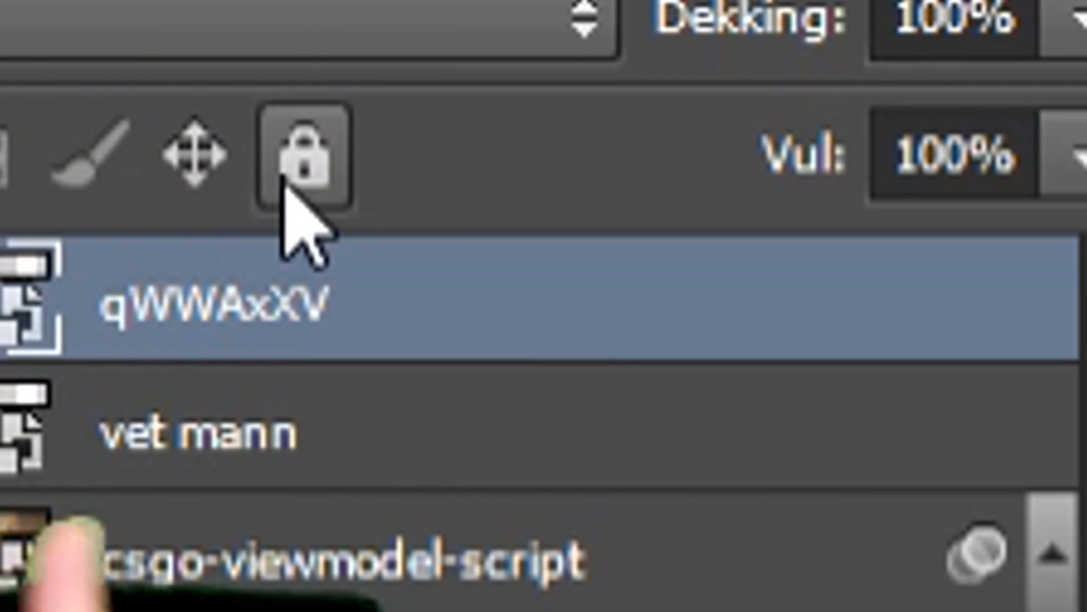
{"action": "left_click_drag", "start_coordinate": [306, 280], "coordinate": [304, 561]}
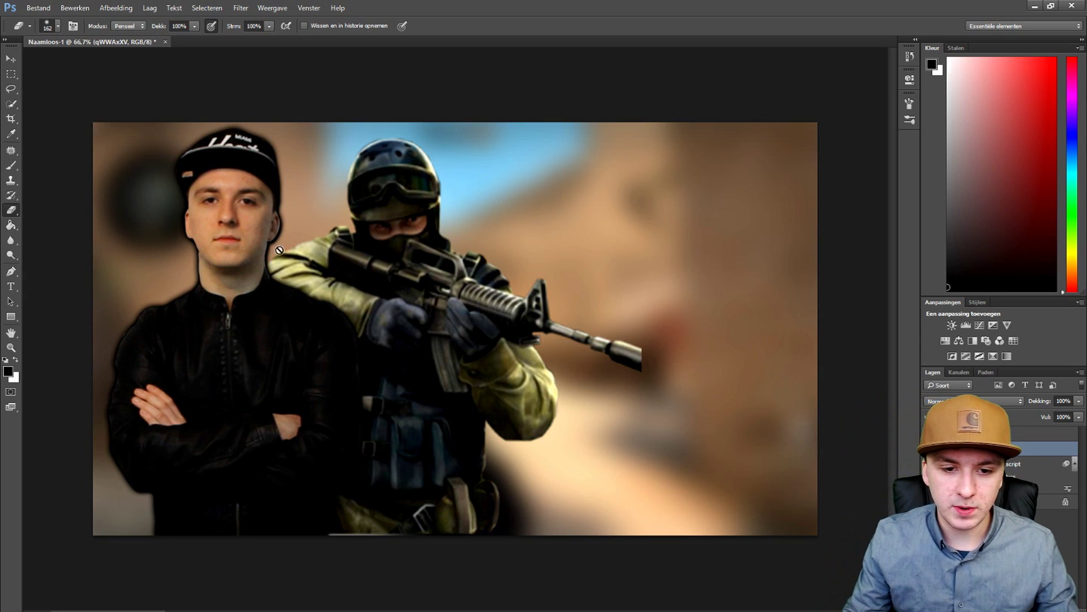
{"action": "mouse_move", "coordinate": [478, 312]}
{"action": "left_mouse_down"}
{"action": "mouse_move", "coordinate": [440, 322]}
{"action": "mouse_move", "coordinate": [454, 307]}
{"action": "mouse_move", "coordinate": [215, 283]}
{"action": "mouse_move", "coordinate": [210, 300]}
{"action": "mouse_move", "coordinate": [193, 299]}
{"action": "mouse_move", "coordinate": [363, 306]}
{"action": "mouse_move", "coordinate": [433, 323]}
{"action": "mouse_move", "coordinate": [416, 308]}
{"action": "mouse_move", "coordinate": [190, 322]}
{"action": "mouse_move", "coordinate": [255, 328]}
{"action": "mouse_move", "coordinate": [244, 324]}
{"action": "left_mouse_up"}
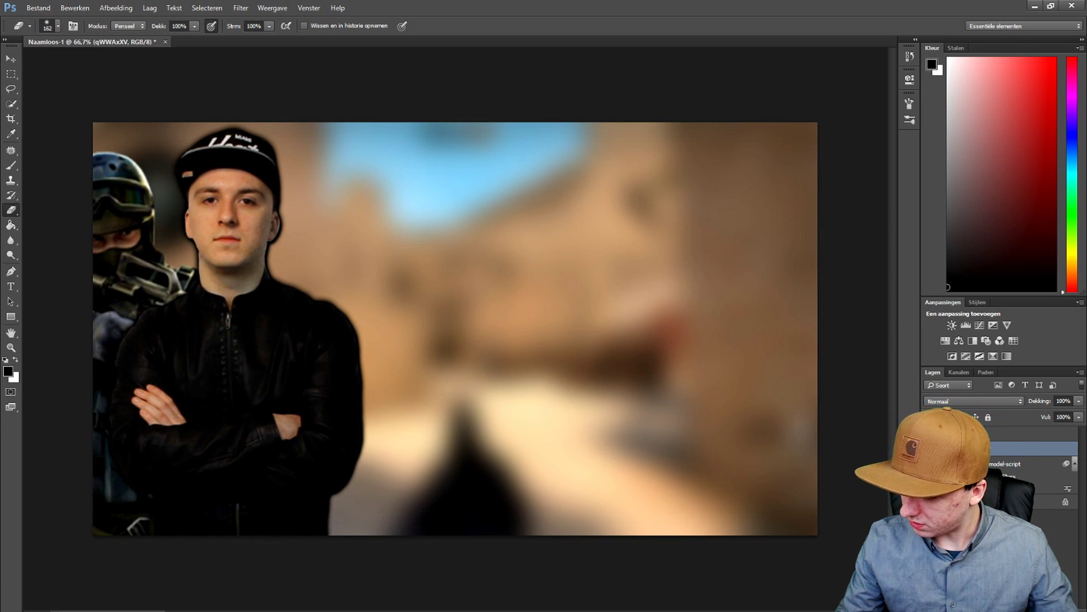
- Place csgo-logo.png, enlarged to roughly 185-204%, across the top of the canvas
{"action": "key", "text": "alt+Tab"}
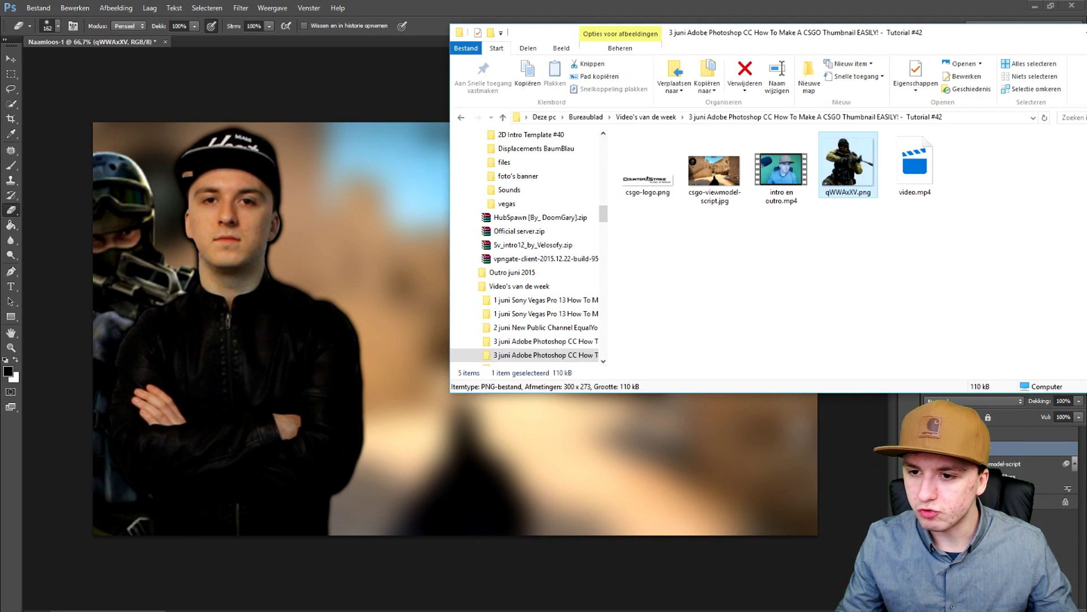
{"action": "left_click", "coordinate": [648, 165]}
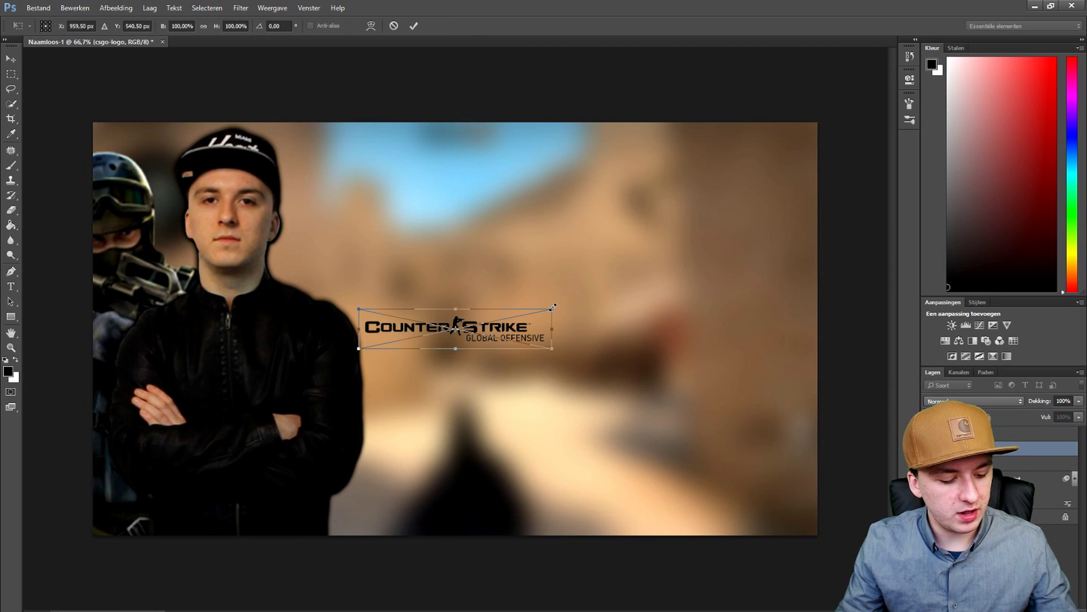
{"action": "left_click_drag", "start_coordinate": [553, 307], "coordinate": [891, 226]}
{"action": "left_click_drag", "start_coordinate": [838, 261], "coordinate": [740, 170]}
{"action": "left_click_drag", "start_coordinate": [851, 132], "coordinate": [791, 171]}
{"action": "left_click_drag", "start_coordinate": [627, 138], "coordinate": [638, 192]}
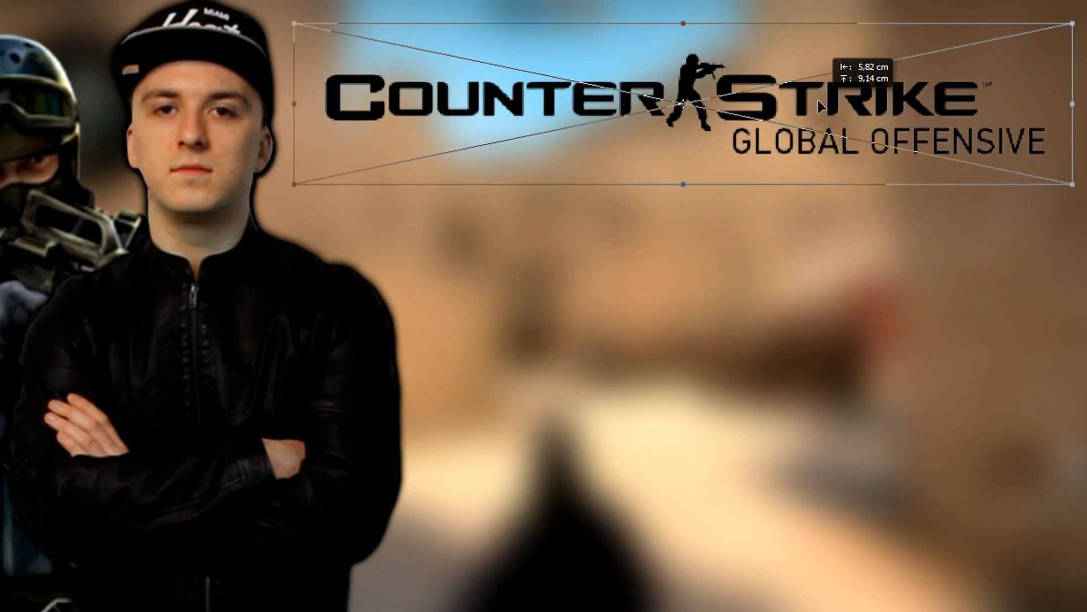
{"action": "left_click_drag", "start_coordinate": [818, 100], "coordinate": [808, 61]}
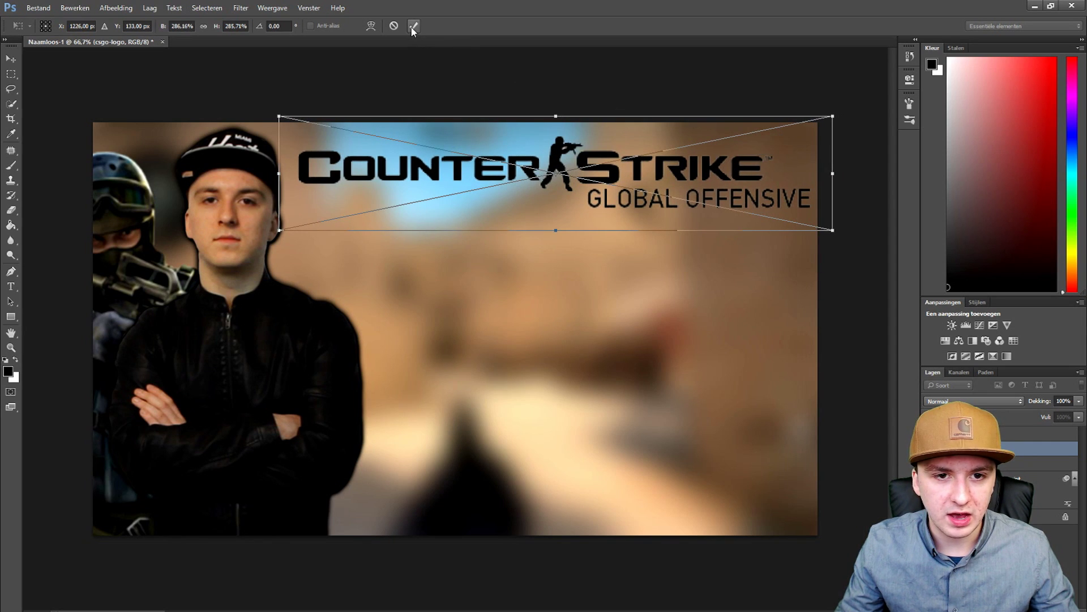
{"action": "left_click", "coordinate": [413, 26]}
{"action": "left_click_drag", "start_coordinate": [490, 167], "coordinate": [486, 162]}
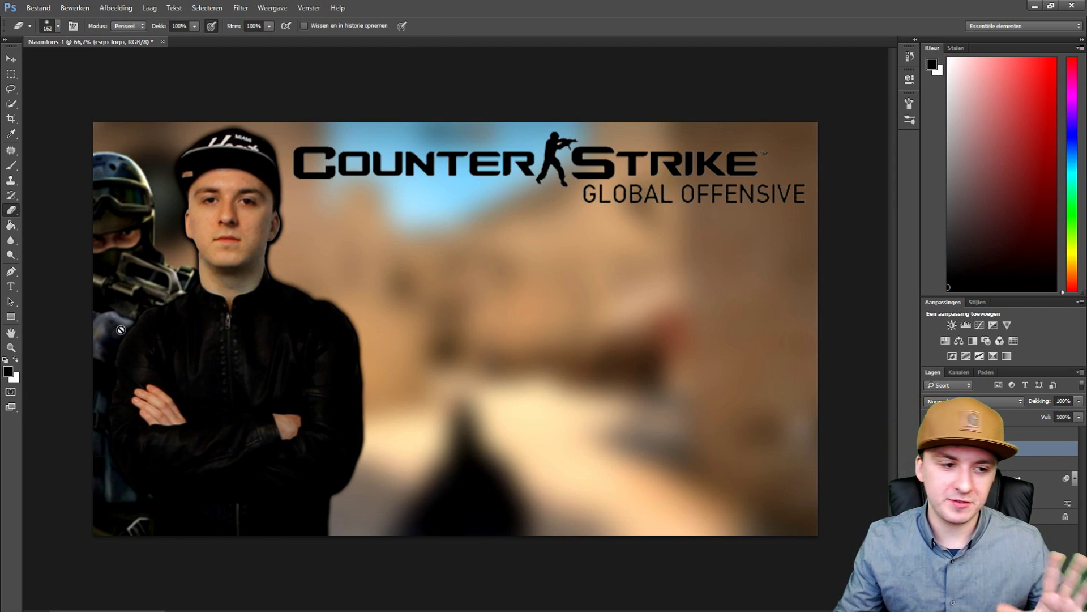
{"action": "left_click", "coordinate": [10, 286]}
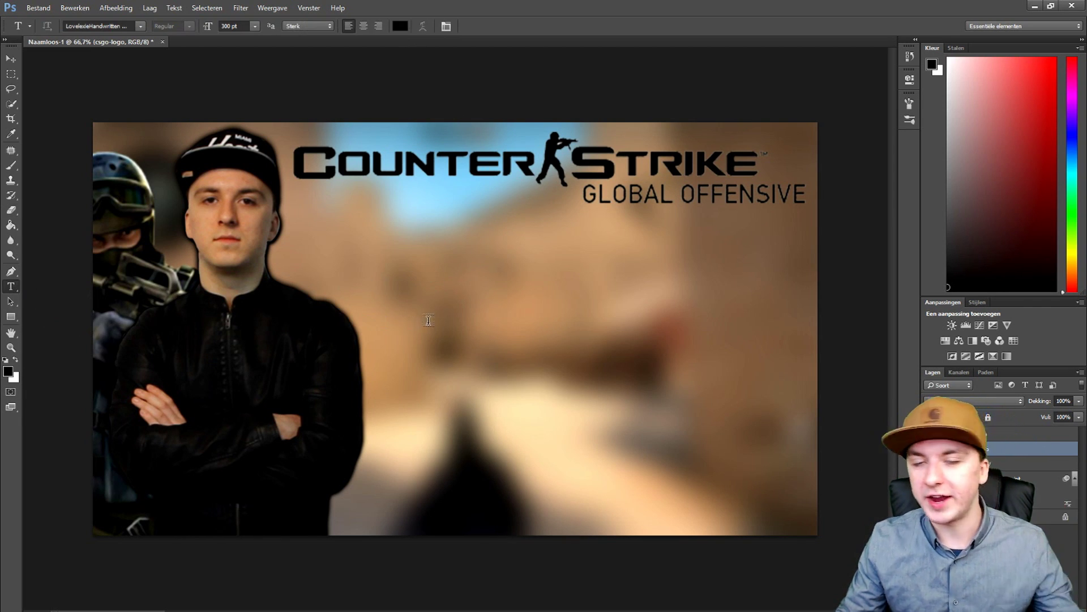
- Type 'too many' below the logo in The Black Font and shift it slightly right
{"action": "left_click", "coordinate": [425, 343]}
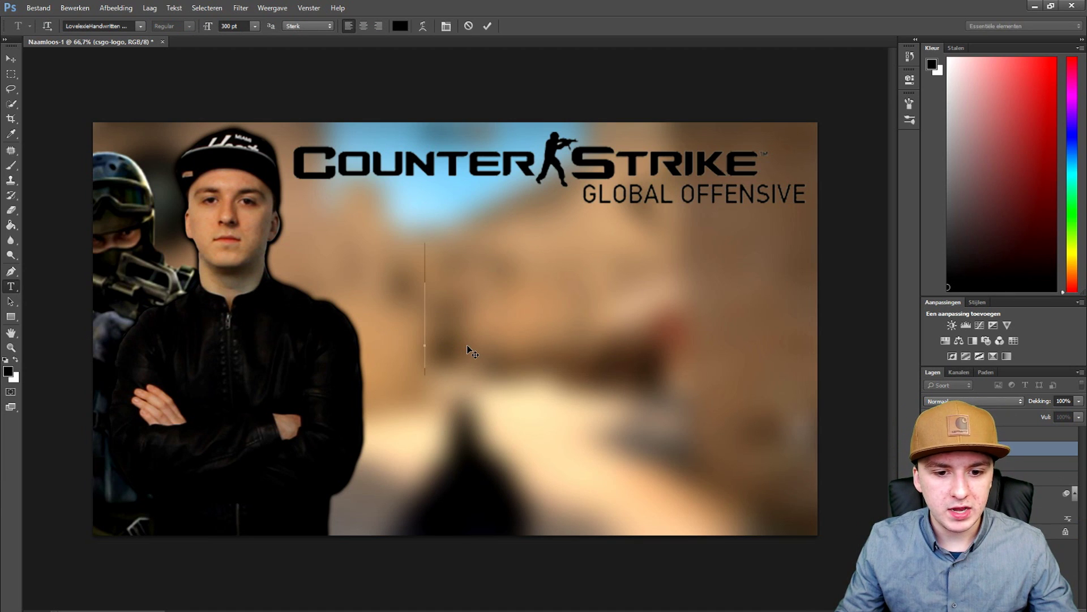
{"action": "type", "text": "too M"}
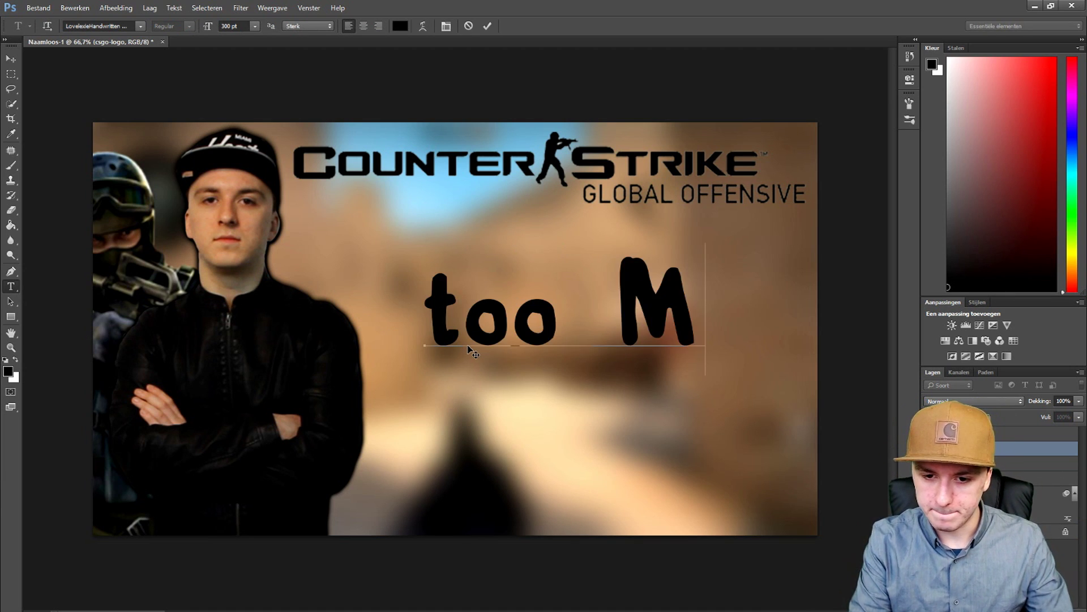
{"action": "key", "text": "BackSpace"}
{"action": "type", "text": "many"}
{"action": "left_click_drag", "start_coordinate": [469, 349], "coordinate": [372, 338]}
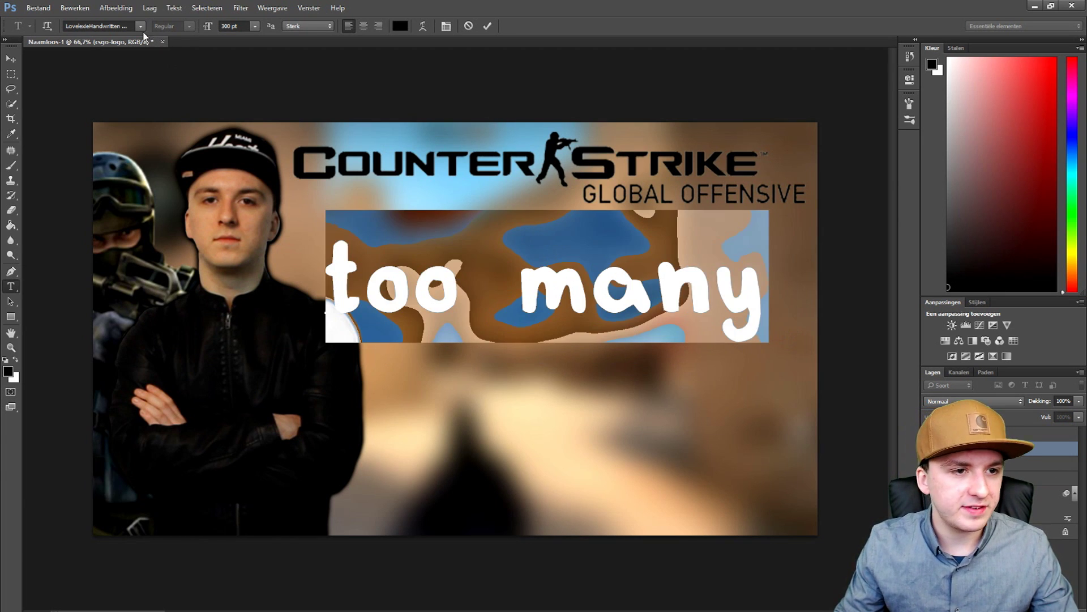
{"action": "left_click", "coordinate": [109, 27]}
{"action": "type", "text": "t"}
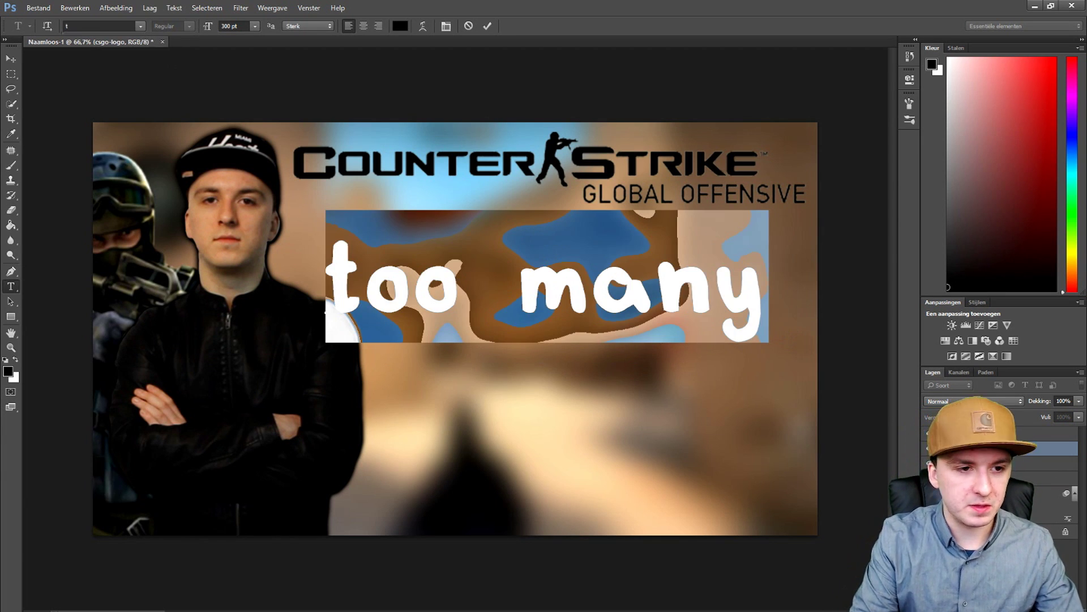
{"action": "type", "text": " The Black Font The Bla..."}
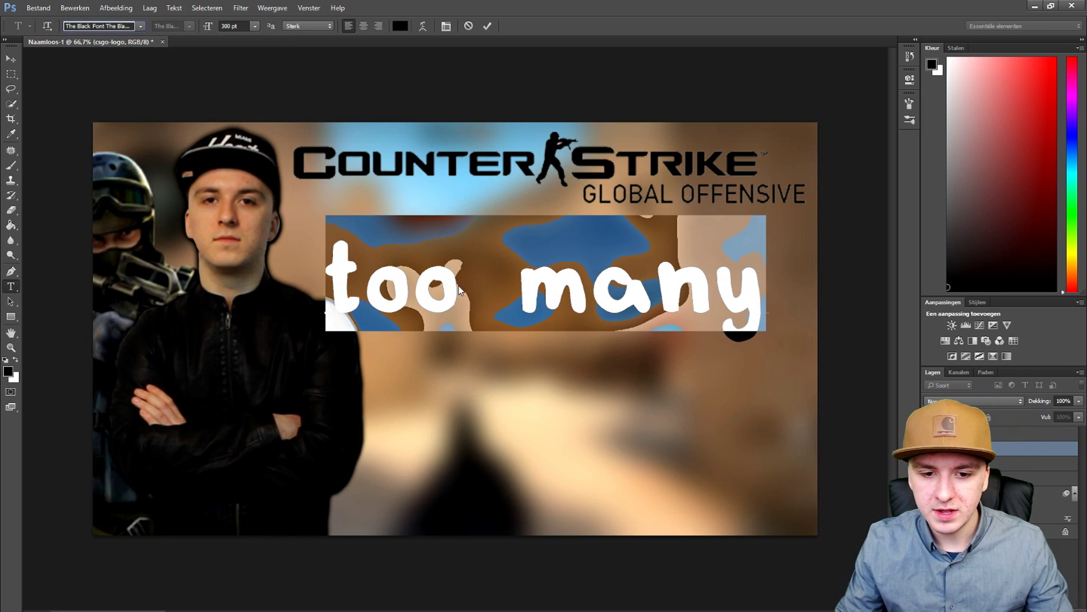
{"action": "key", "text": "Return"}
{"action": "left_click", "coordinate": [467, 279]}
{"action": "left_click_drag", "start_coordinate": [552, 280], "coordinate": [582, 284]}
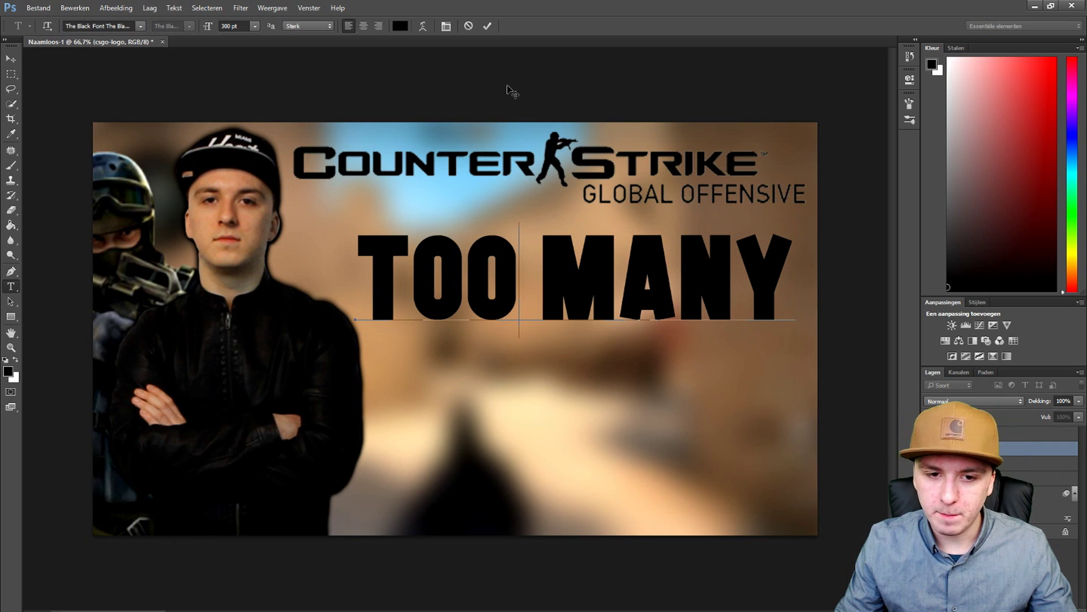
{"action": "left_click", "coordinate": [489, 25]}
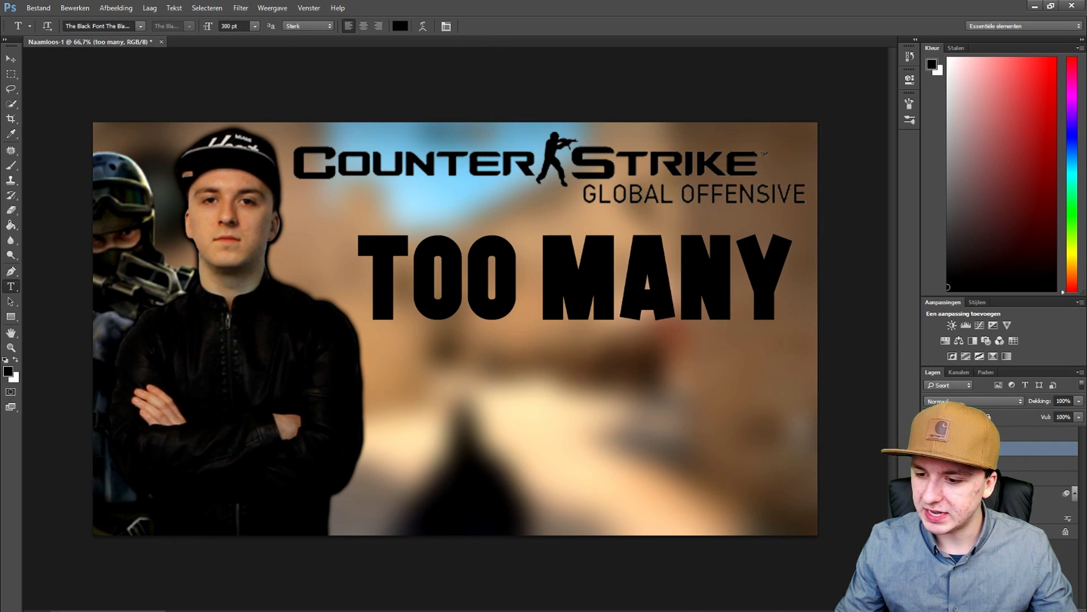
- Add a stroke, white-to-grey gradient overlay, outer glow and drop shadow to TOO MANY
{"action": "right_click", "coordinate": [988, 452]}
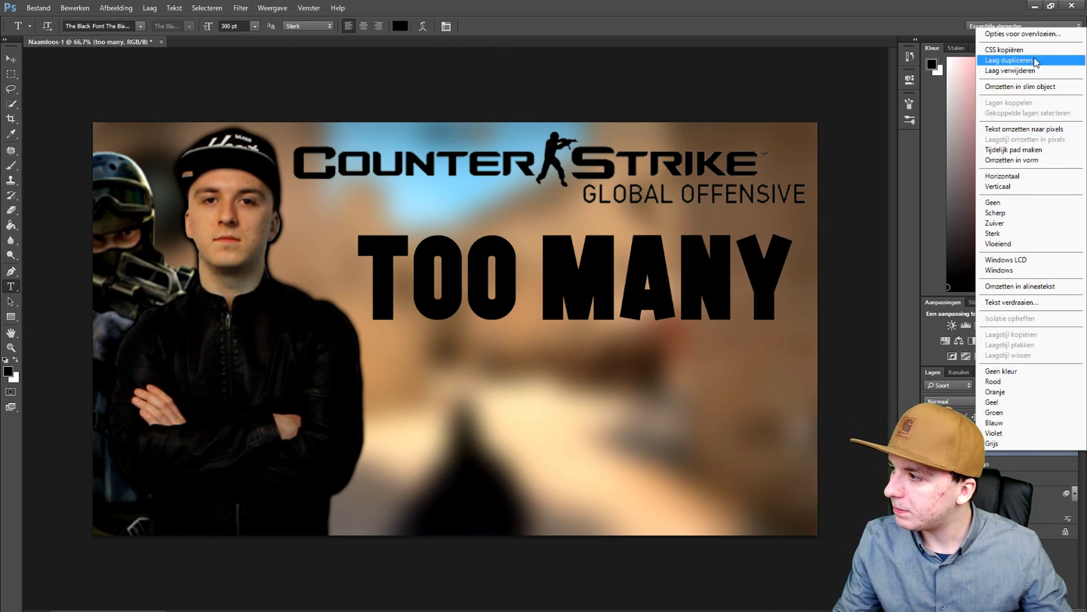
{"action": "left_click", "coordinate": [1023, 33]}
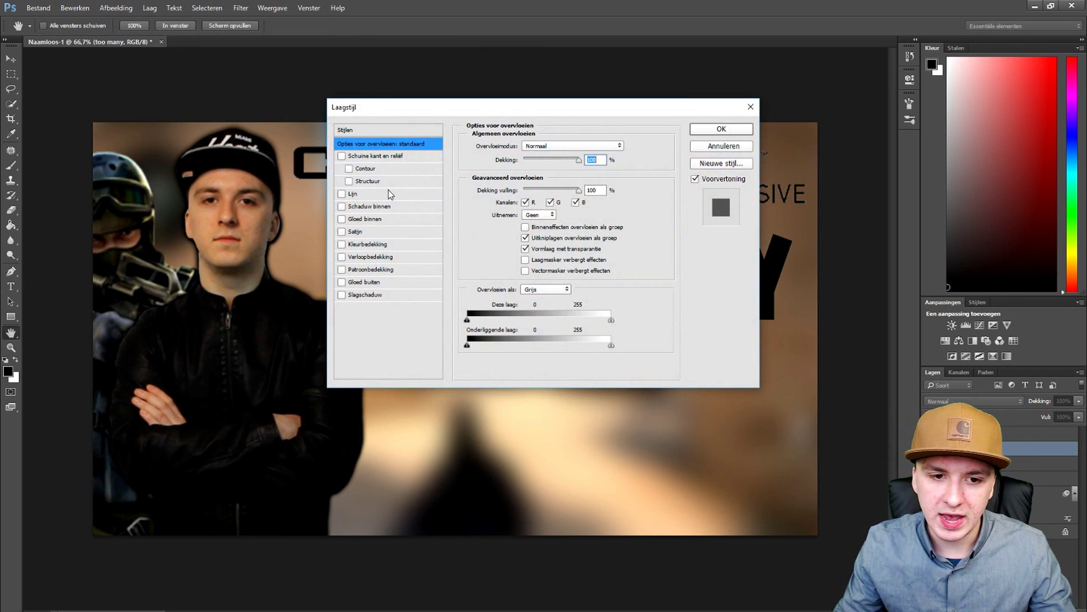
{"action": "left_click", "coordinate": [378, 196]}
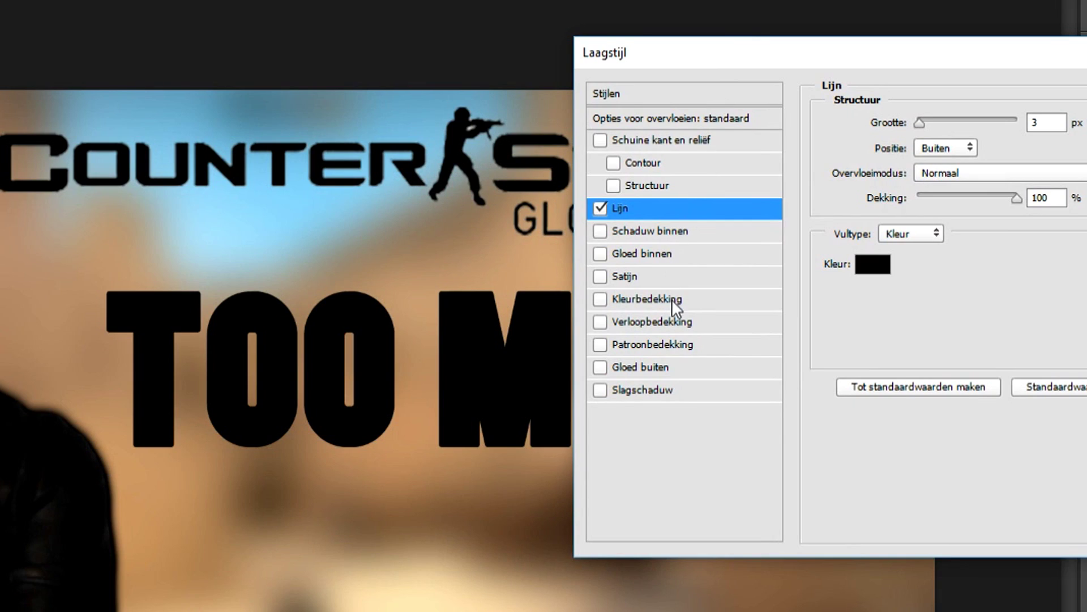
{"action": "left_click", "coordinate": [678, 324]}
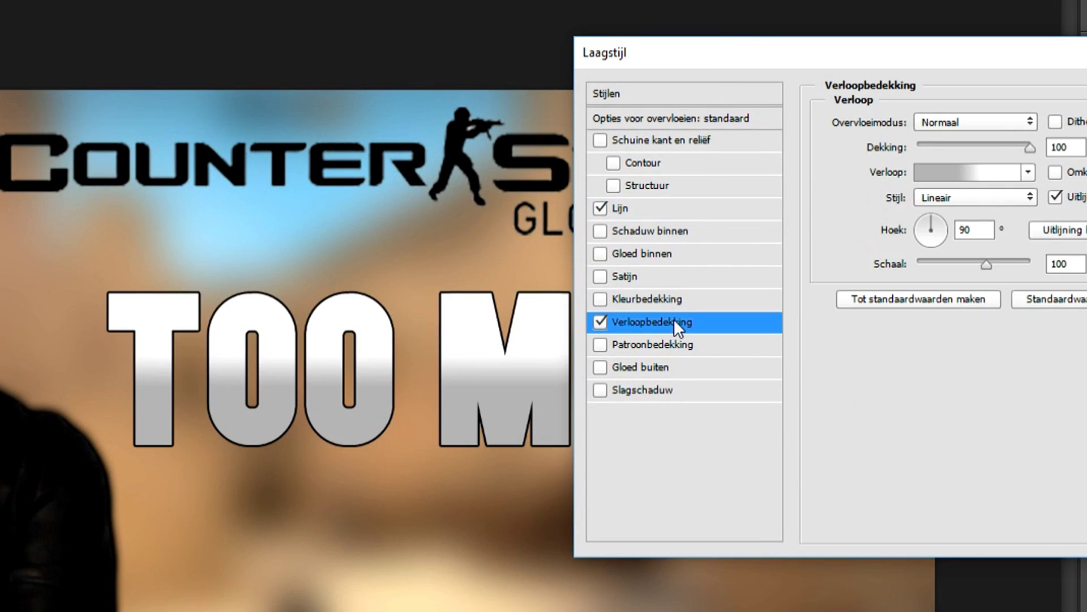
{"action": "left_click", "coordinate": [642, 367]}
{"action": "left_click", "coordinate": [638, 391]}
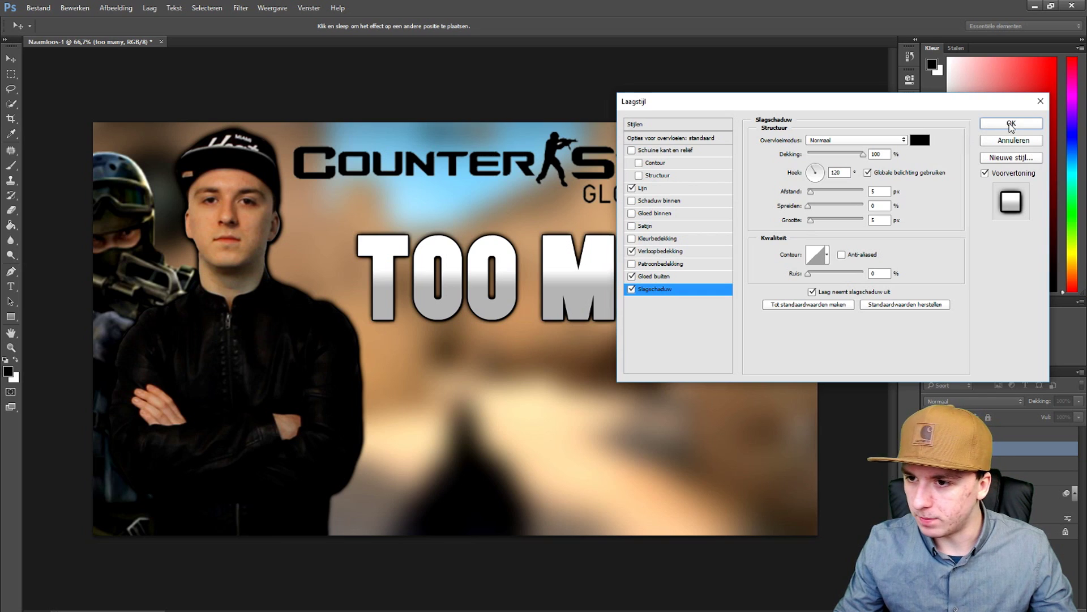
{"action": "left_click", "coordinate": [1012, 124]}
{"action": "left_click_drag", "start_coordinate": [684, 276], "coordinate": [699, 276]}
{"action": "left_click_drag", "start_coordinate": [585, 296], "coordinate": [577, 303]}
- Duplicate the TOO MANY layer, move the copy below it, and retype it as MODDERS
{"action": "right_click", "coordinate": [997, 449]}
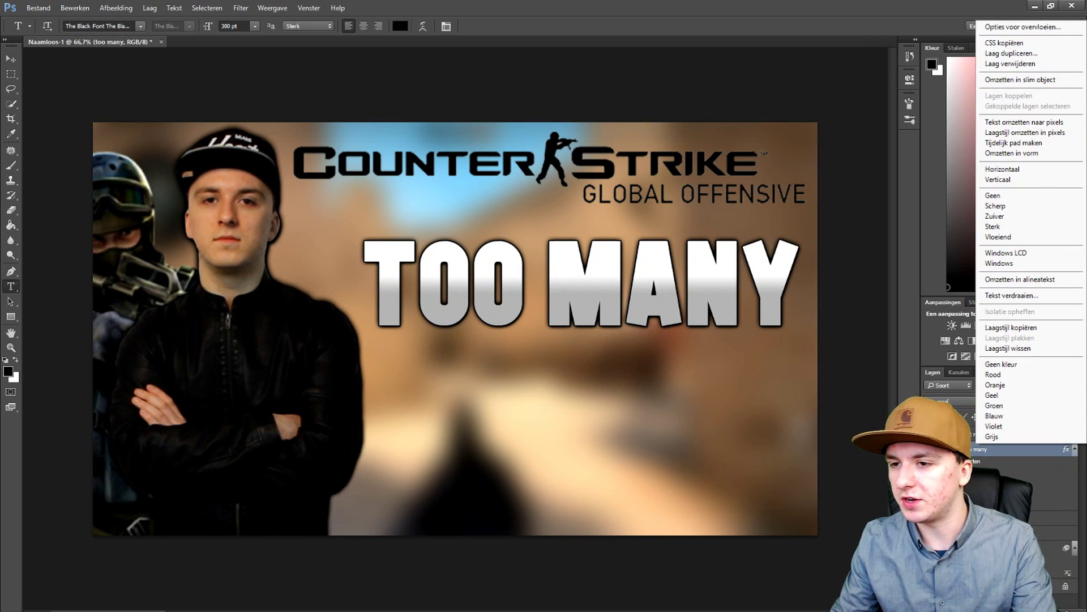
{"action": "left_click", "coordinate": [1011, 54]}
{"action": "key", "text": "Return"}
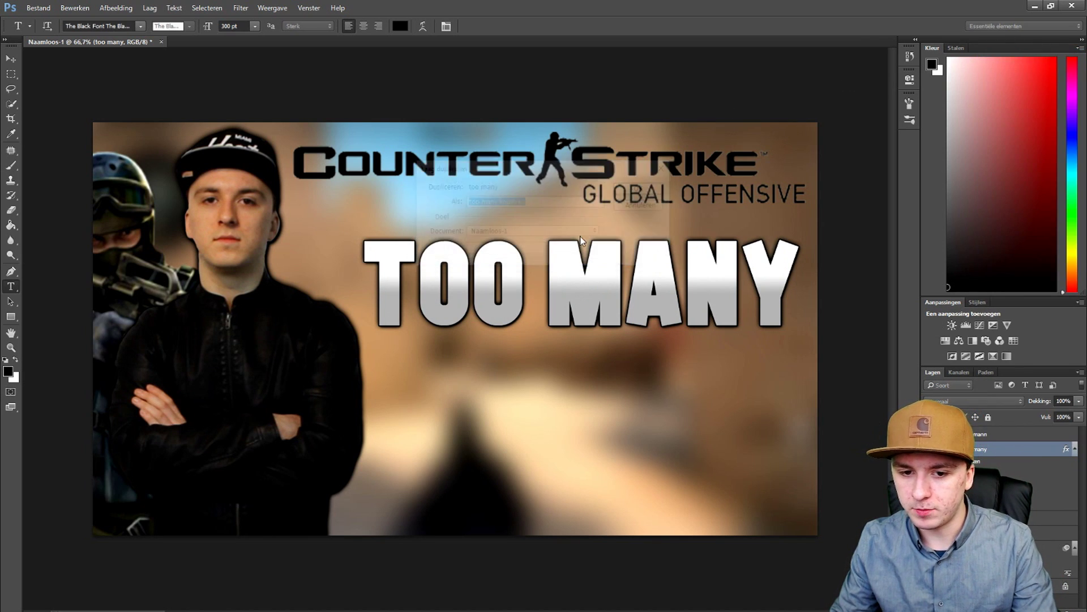
{"action": "left_click_drag", "start_coordinate": [545, 275], "coordinate": [553, 365]}
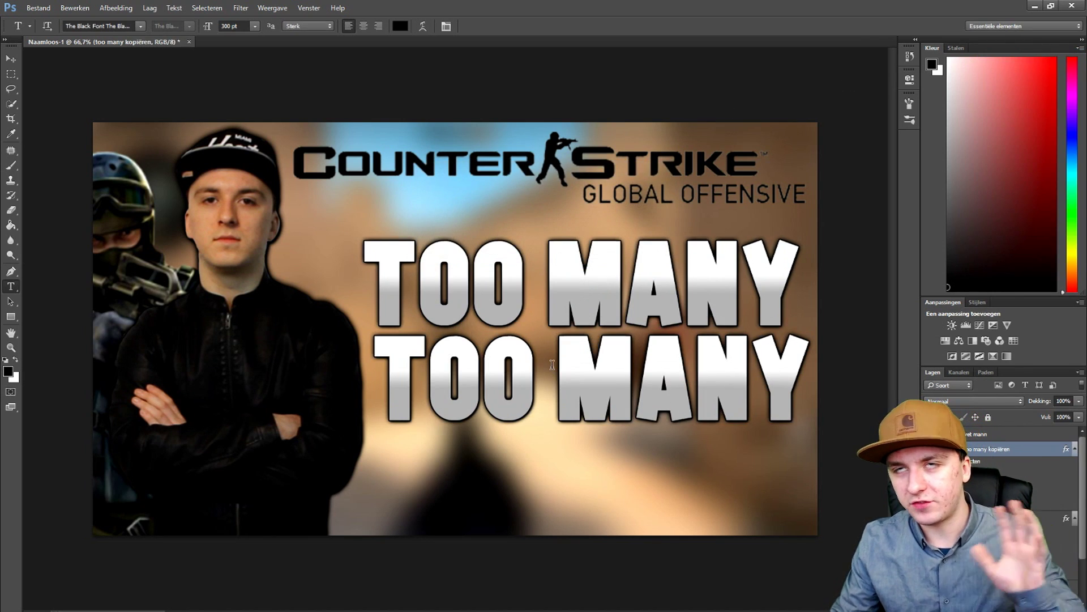
{"action": "left_click", "coordinate": [549, 375]}
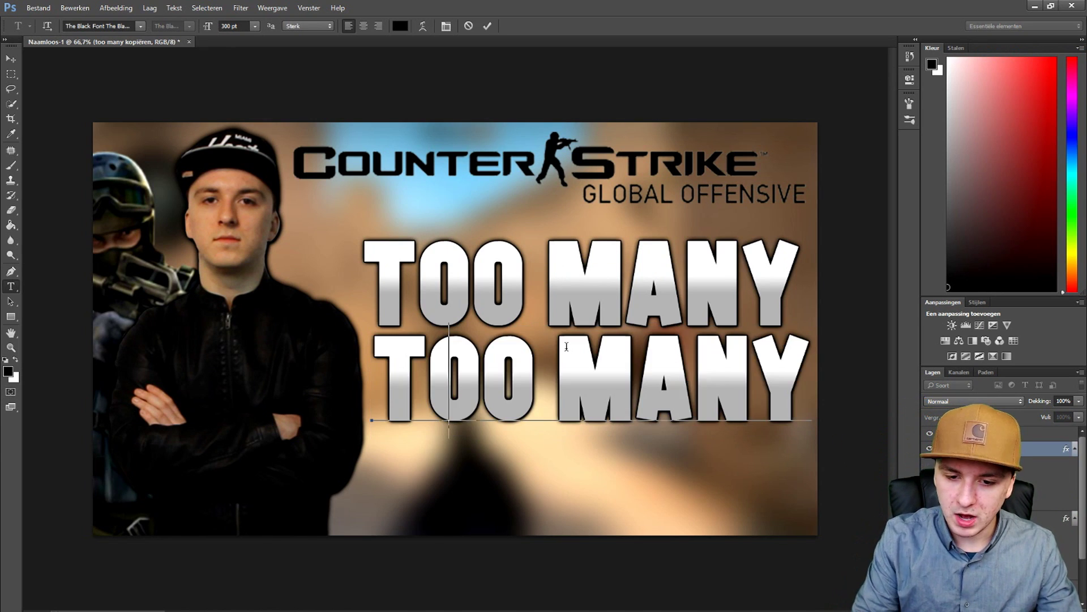
{"action": "key", "text": "ctrl+a"}
{"action": "type", "text": "MODDERS"}
{"action": "left_click", "coordinate": [487, 26]}
{"action": "left_click_drag", "start_coordinate": [508, 333], "coordinate": [536, 351]}
{"action": "left_click", "coordinate": [522, 358]}
{"action": "left_click_drag", "start_coordinate": [518, 358], "coordinate": [500, 365]}
{"action": "key", "text": "ctrl+y"}
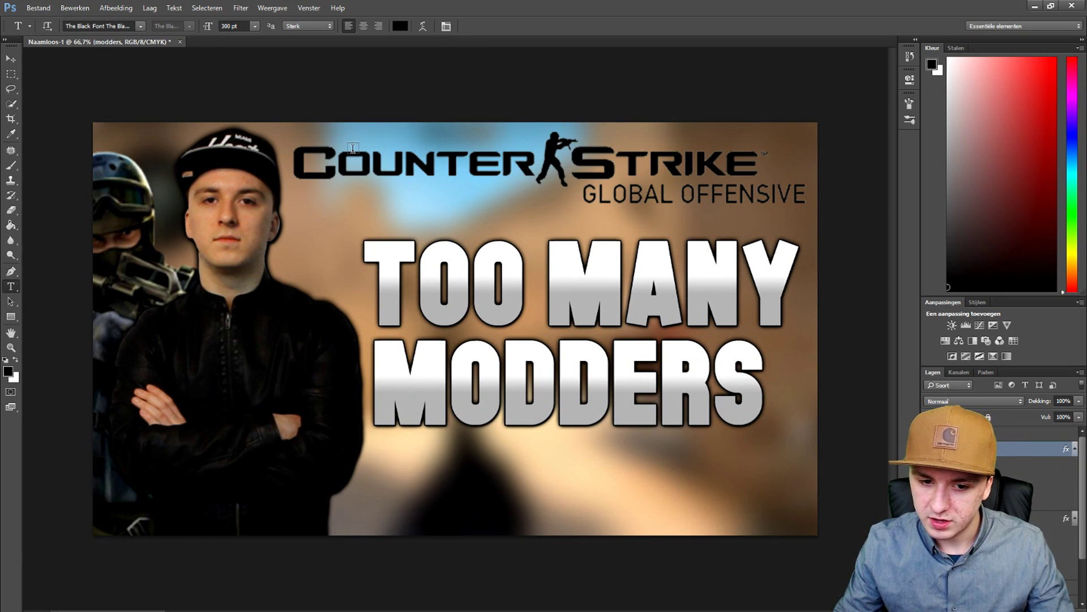
- Scale MODDERS with Free Transform (Ctrl+T) to match the width of TOO MANY
{"action": "key", "text": "ctrl+t"}
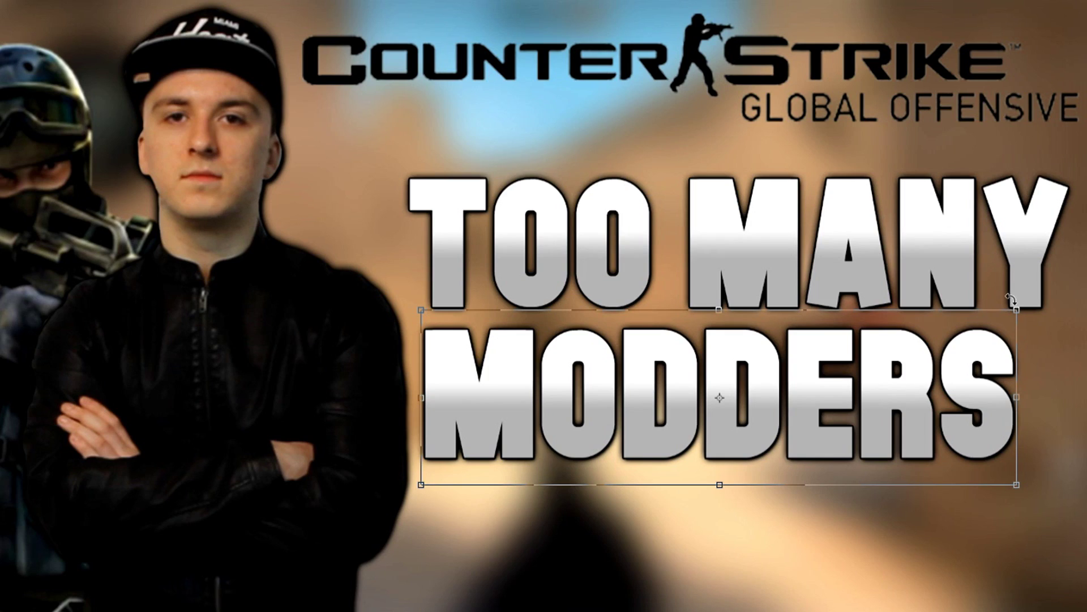
{"action": "left_click_drag", "start_coordinate": [1017, 310], "coordinate": [1001, 357]}
{"action": "left_click_drag", "start_coordinate": [841, 378], "coordinate": [833, 378]}
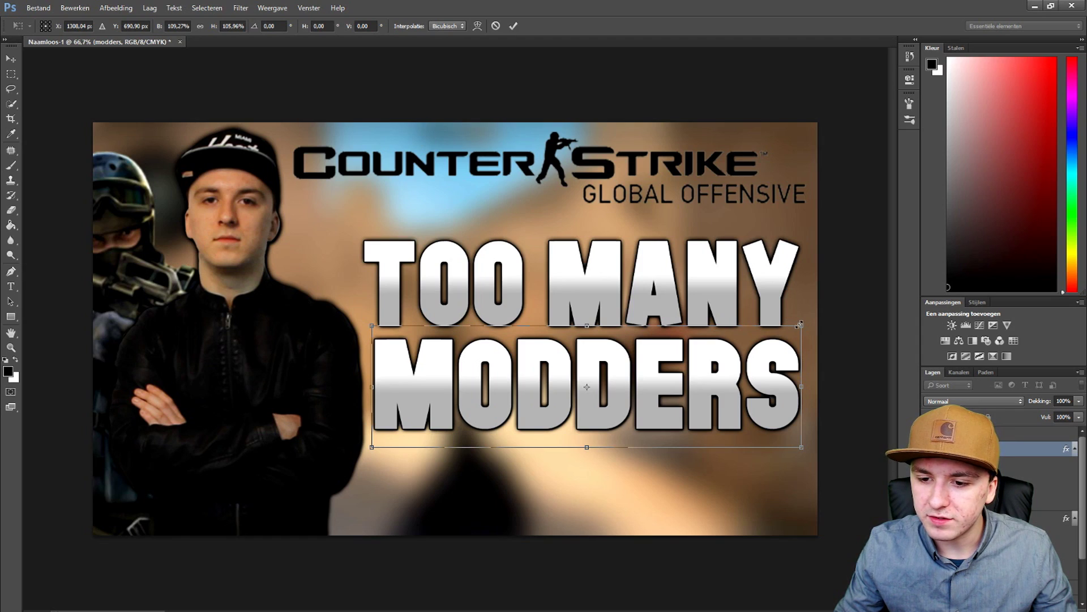
{"action": "left_click_drag", "start_coordinate": [800, 324], "coordinate": [794, 325]}
{"action": "left_click", "coordinate": [513, 25]}
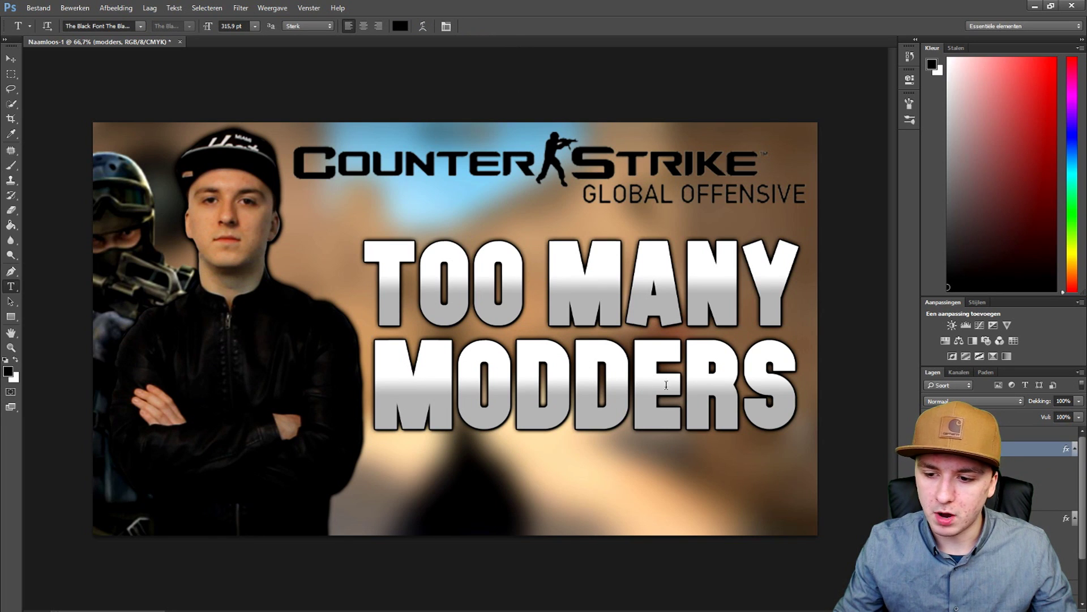
- Switch the MODDERS gradient overlay to the orange-yellow-orange preset
{"action": "right_click", "coordinate": [952, 450]}
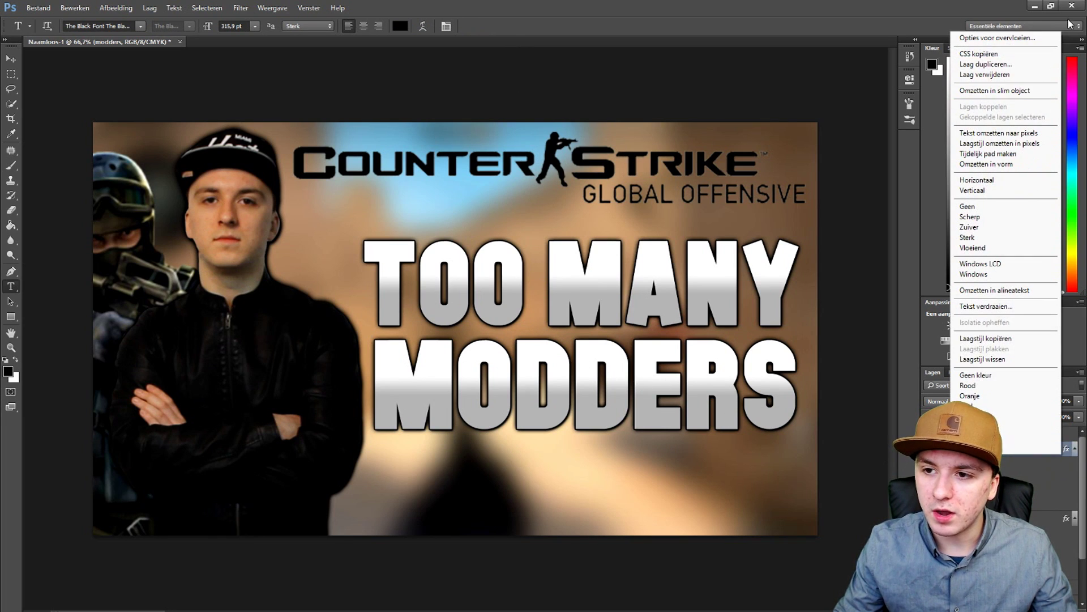
{"action": "left_click", "coordinate": [996, 37]}
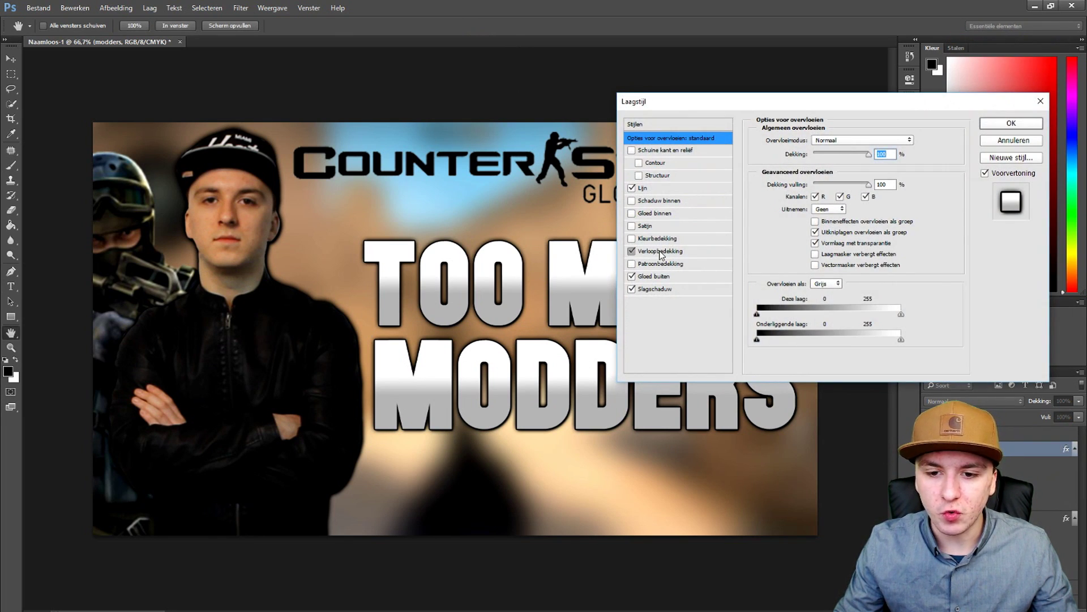
{"action": "left_click", "coordinate": [662, 251]}
{"action": "left_click", "coordinate": [844, 170]}
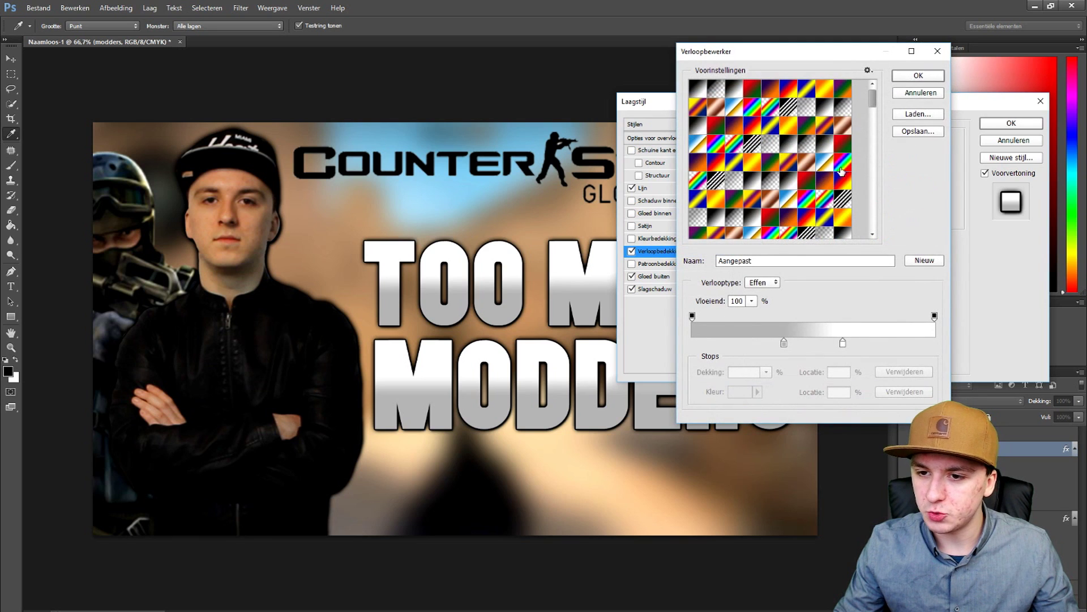
{"action": "left_click", "coordinate": [791, 89]}
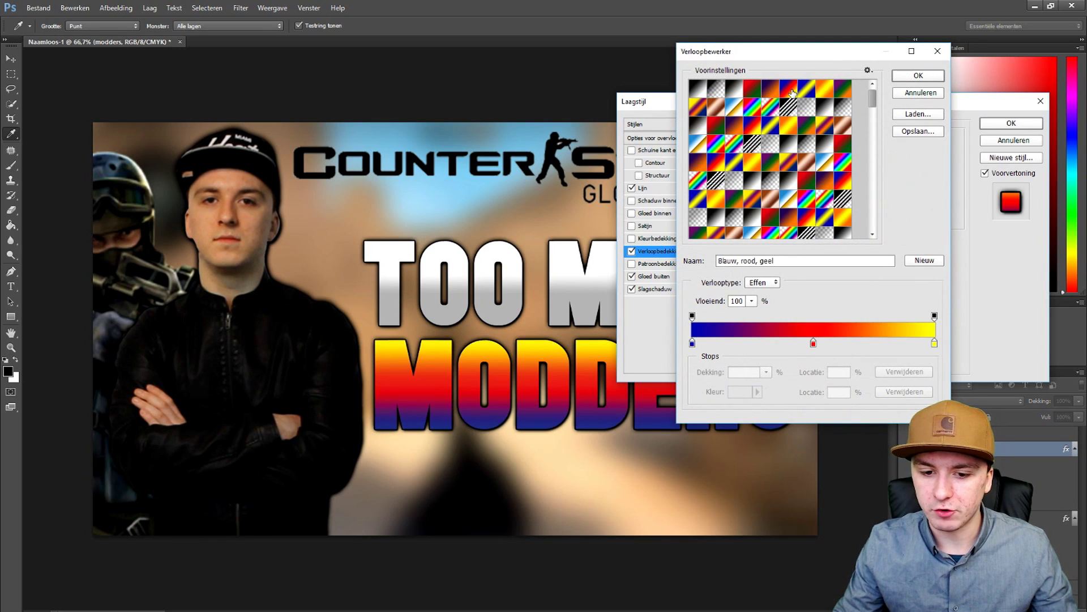
{"action": "left_click", "coordinate": [824, 90]}
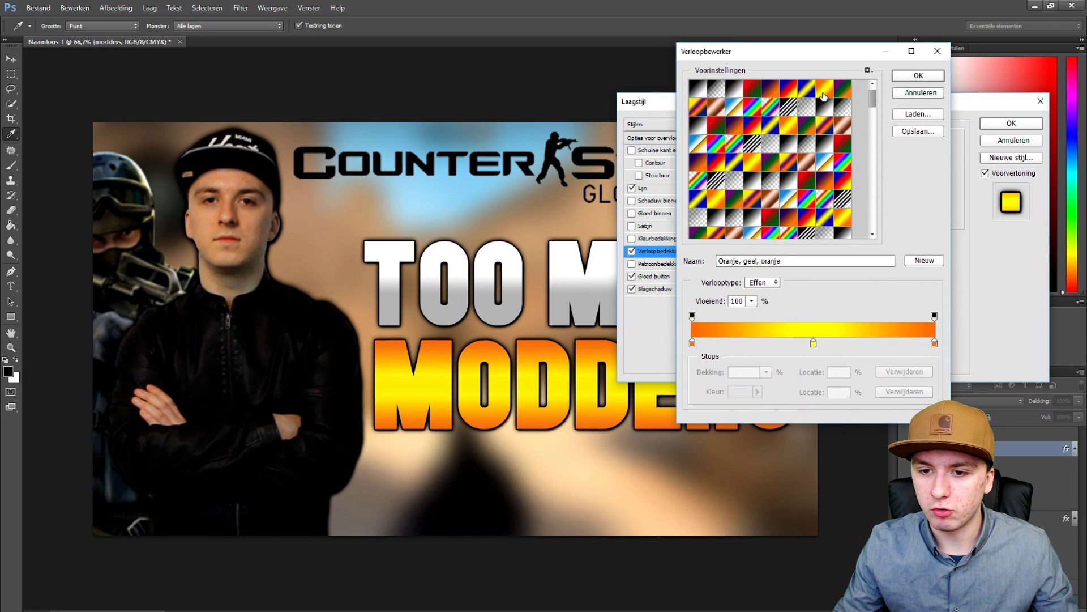
{"action": "left_click", "coordinate": [906, 76]}
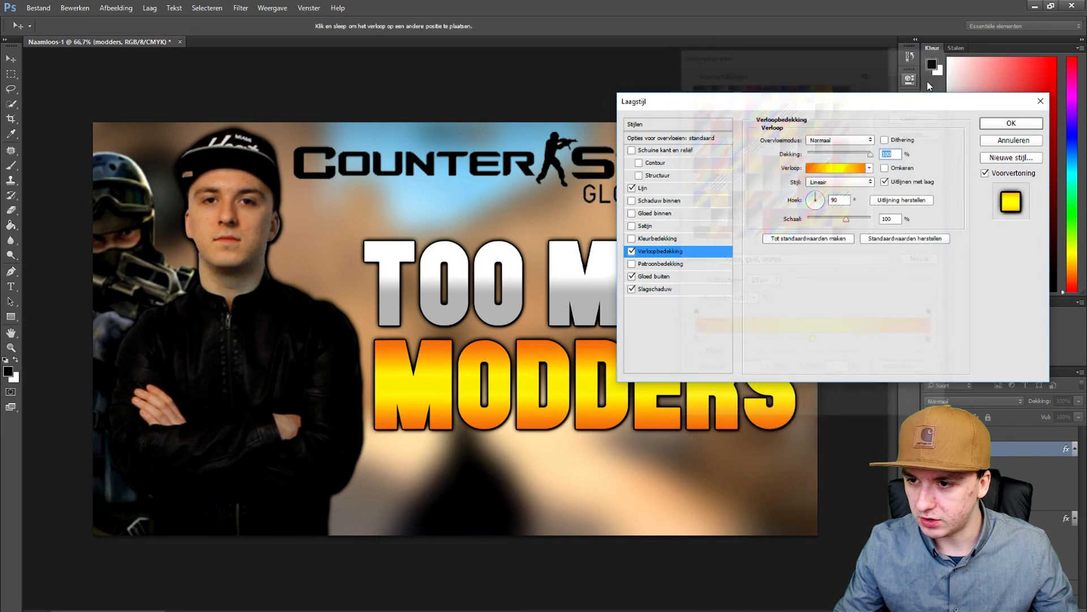
{"action": "left_click", "coordinate": [1000, 123]}
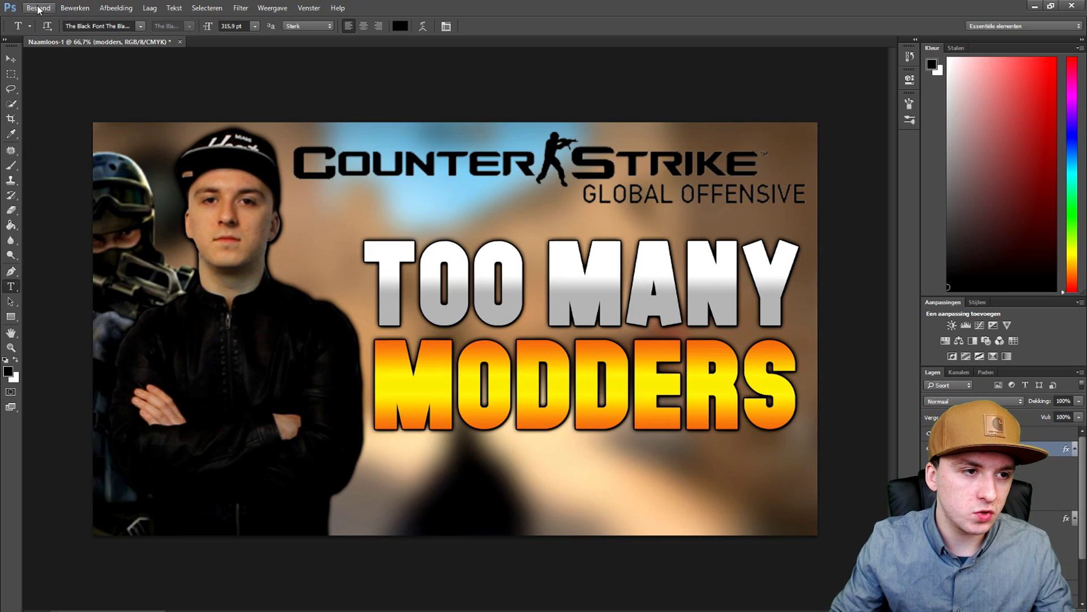
- Save the image as a JPEG named 'Thumbnail' in the '3 juni CSGO thumbnail tutorial' folder
{"action": "left_click", "coordinate": [38, 7]}
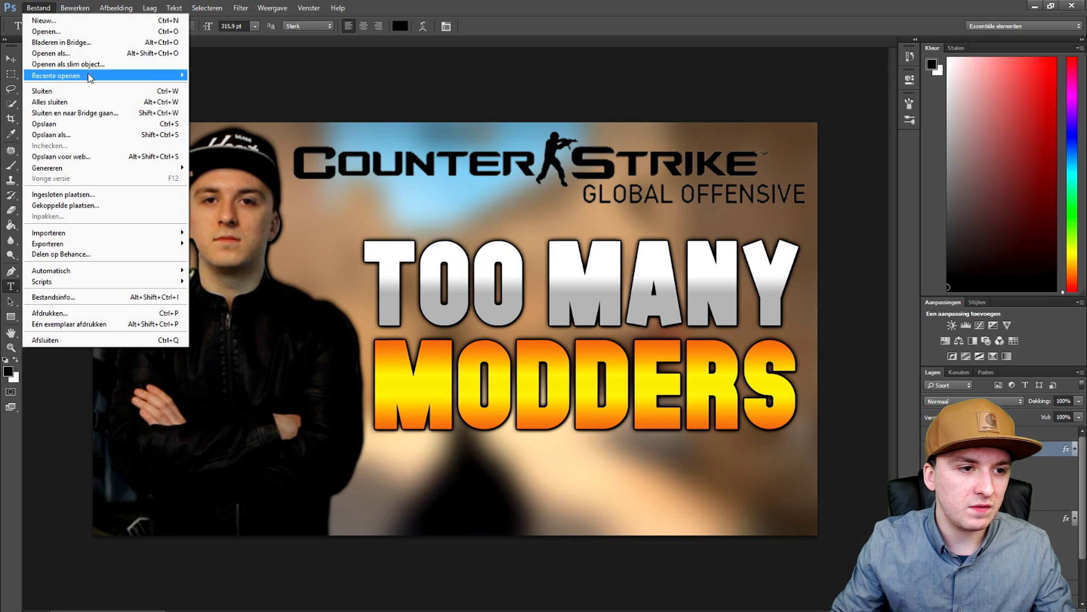
{"action": "left_click", "coordinate": [92, 124]}
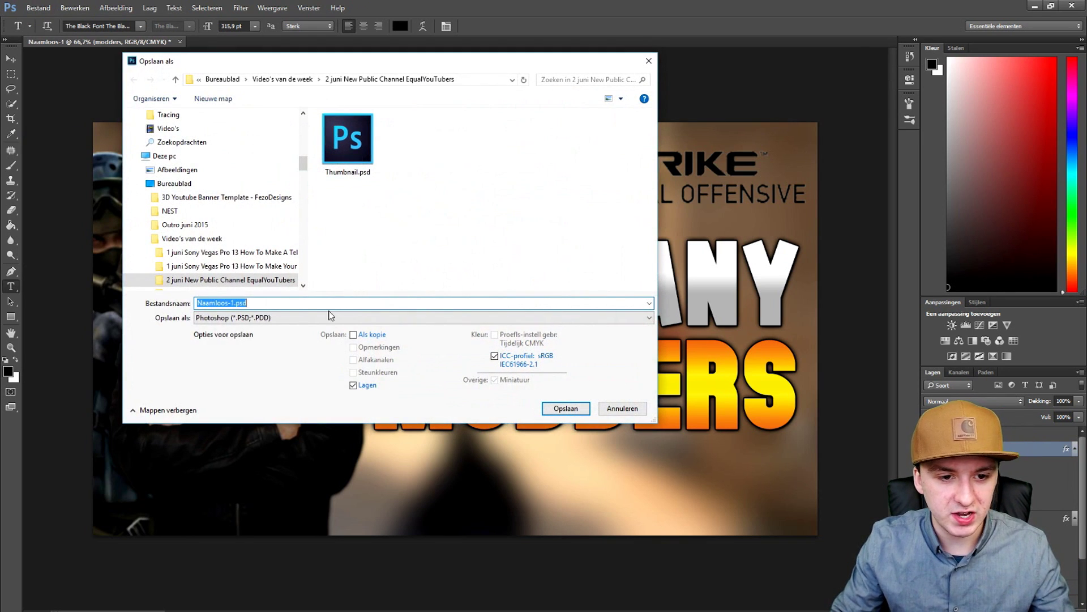
{"action": "left_click", "coordinate": [331, 317]}
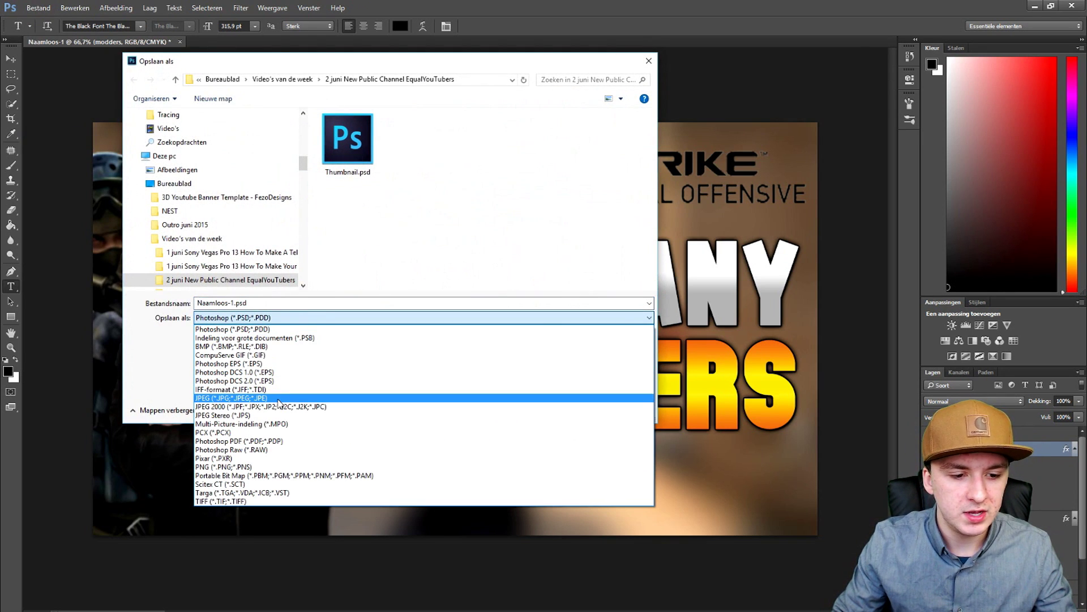
{"action": "left_click", "coordinate": [280, 398]}
{"action": "left_click", "coordinate": [291, 80]}
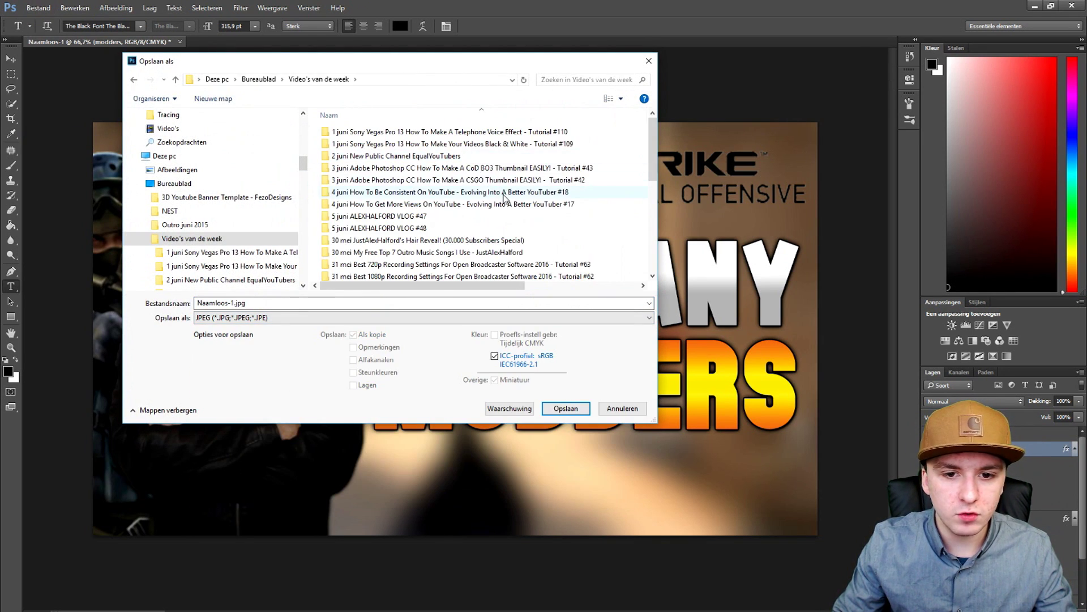
{"action": "double_click", "coordinate": [537, 179]}
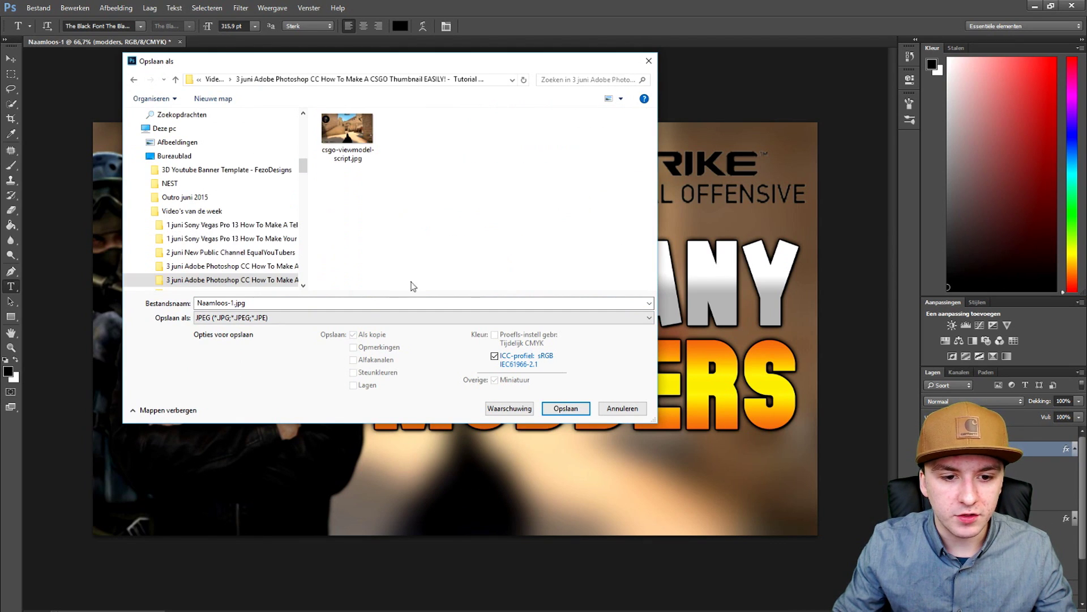
{"action": "type", "text": "Thumb"}
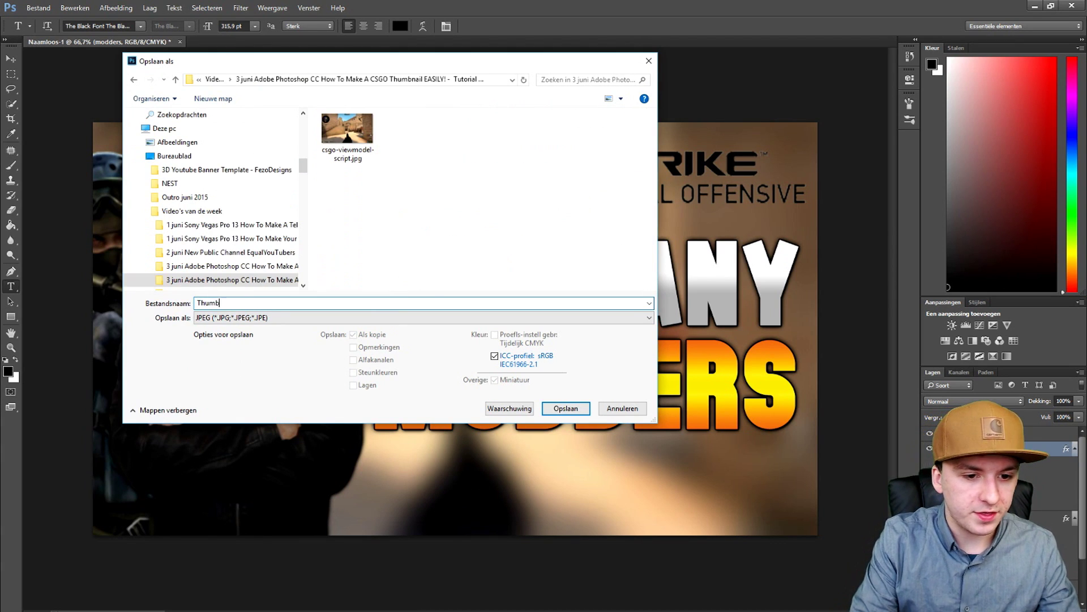
{"action": "type", "text": "nail"}
{"action": "key", "text": "Return"}
{"action": "key", "text": "Return"}
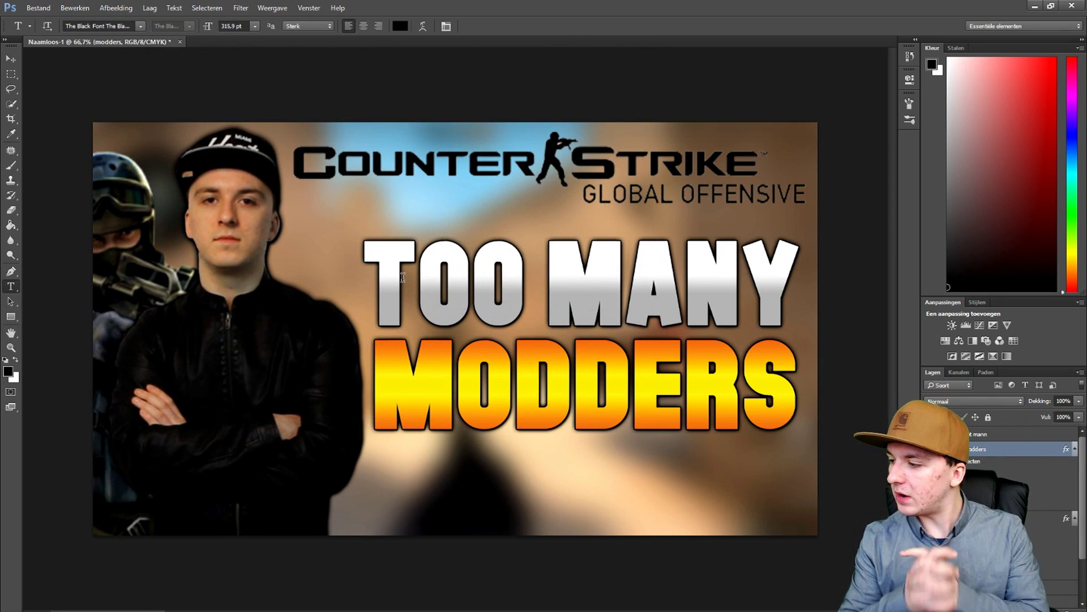